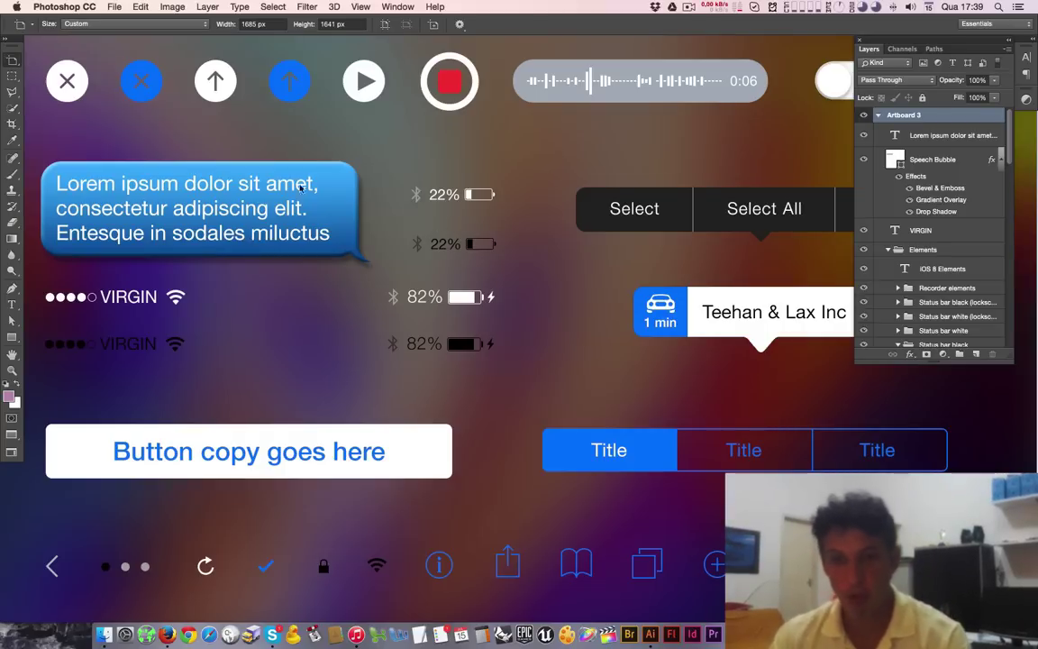
Select the Speech Bubble layer in the Layers panel and switch to the Move tool
left_click(351, 190)
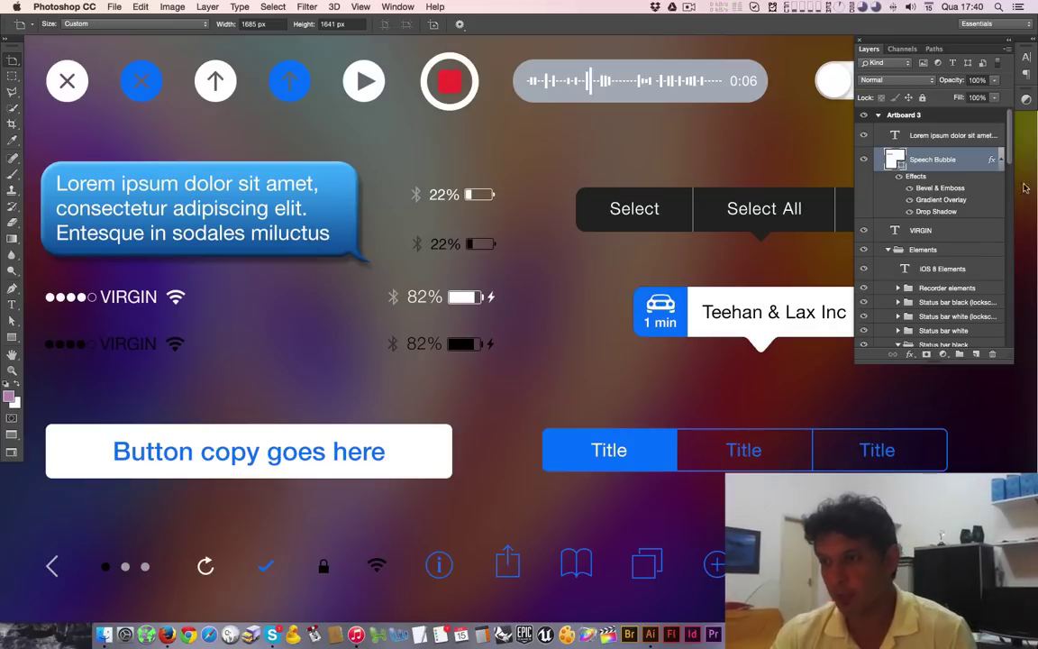
left_click_drag(1006, 153, 995, 336)
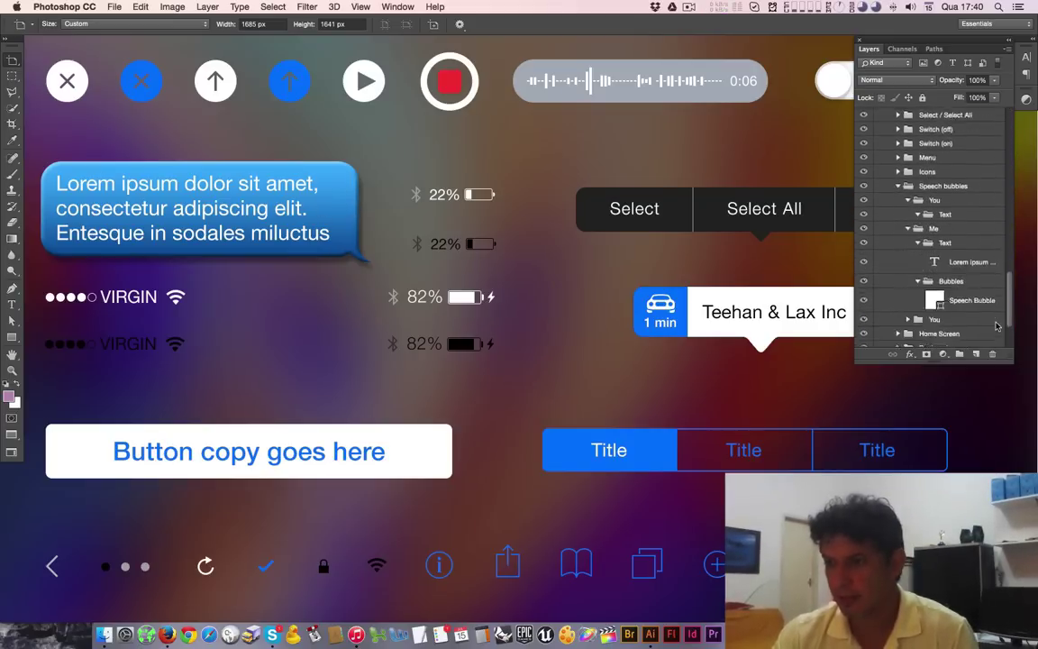
scroll(994, 335, "up", 5)
scroll(995, 335, "up", 5)
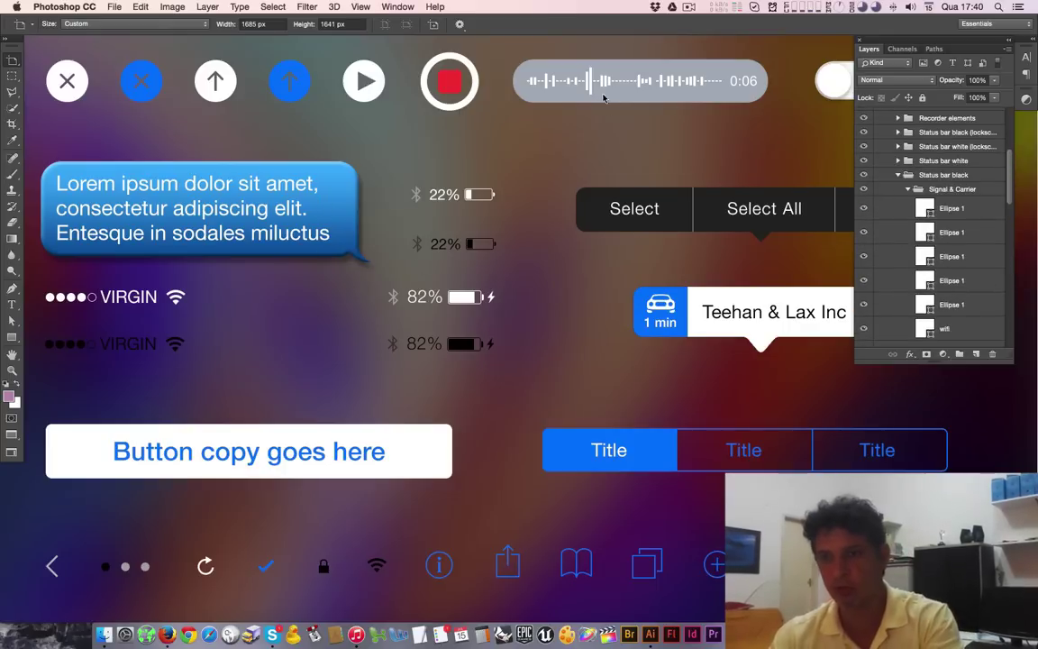
left_click(345, 207)
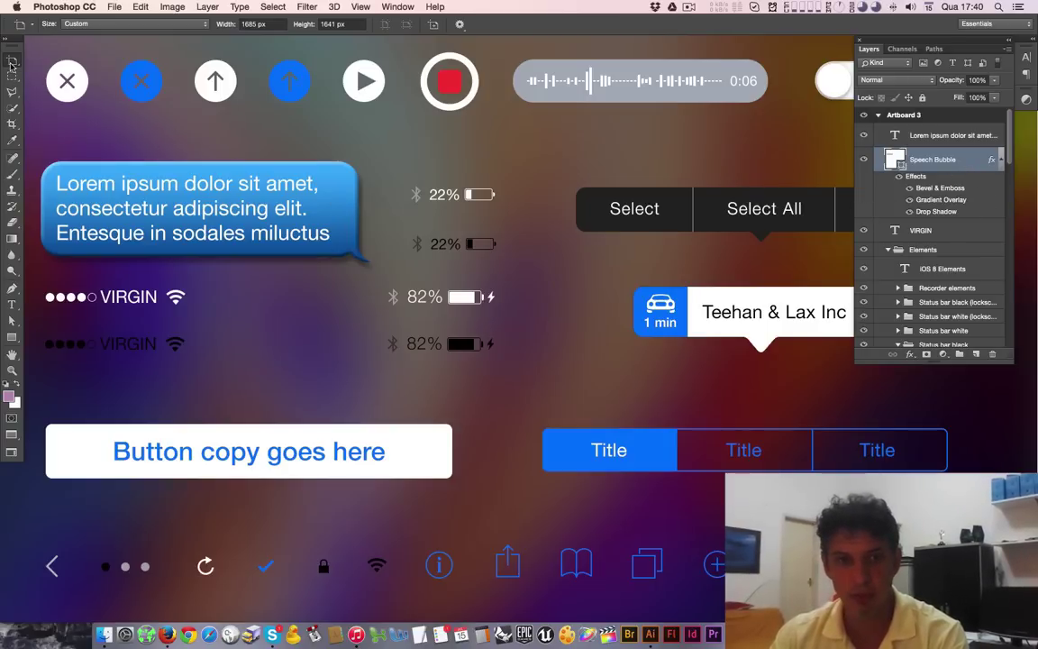
left_click_drag(12, 63, 41, 55)
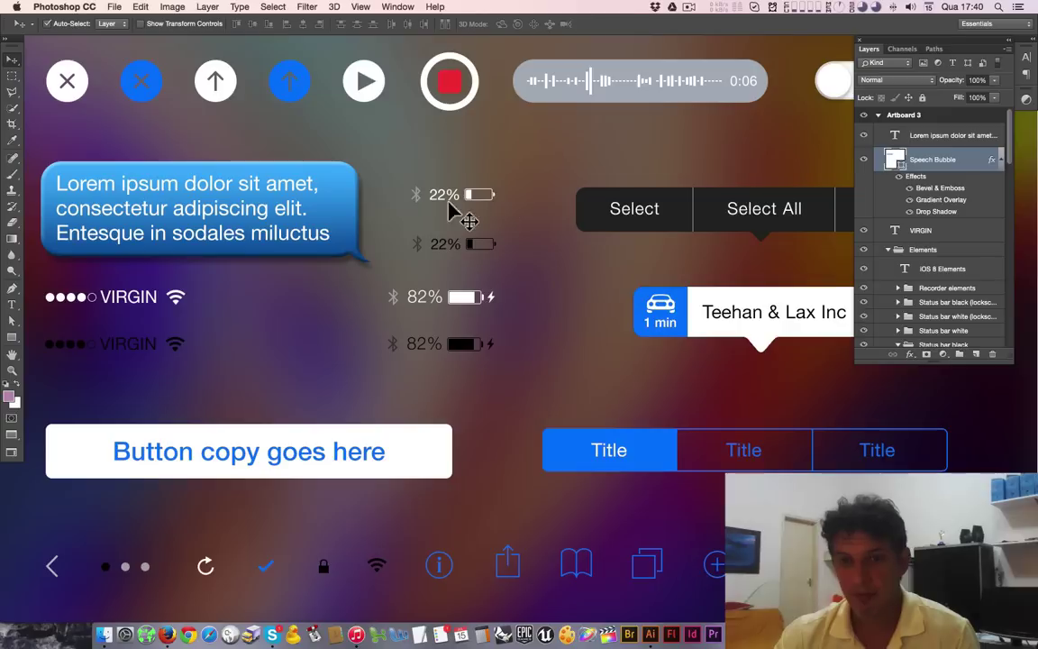
mouse_move(345, 239)
left_mouse_down()
mouse_move(335, 228)
mouse_move(359, 236)
left_mouse_up()
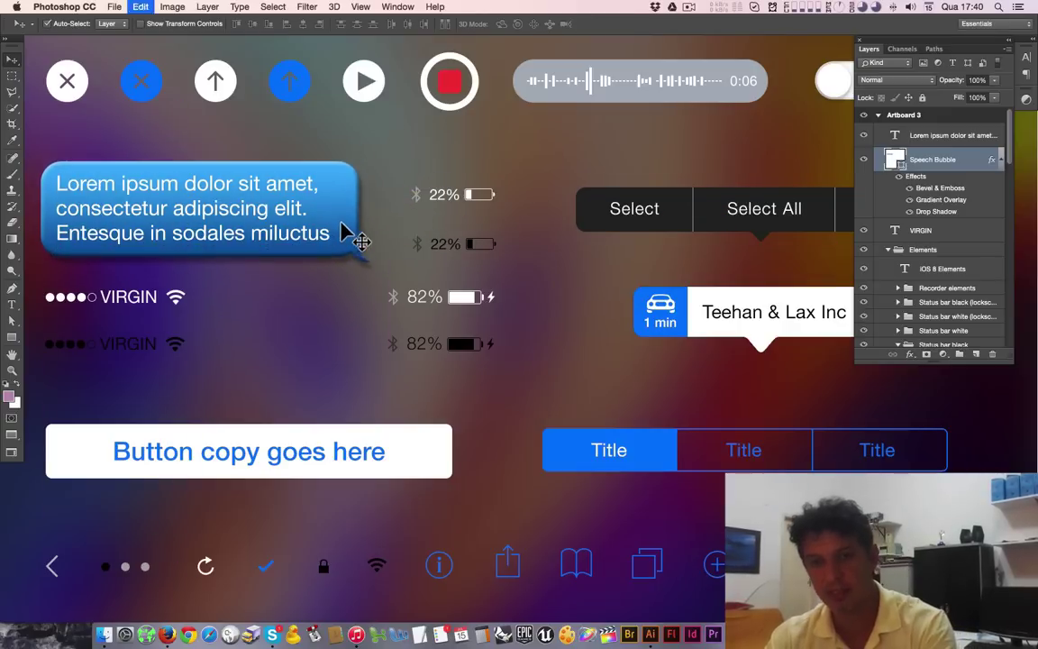
Quick-export the Speech Bubble layer as Speech Bubble.png to the Desktop, replacing the existing file
right_click(977, 167)
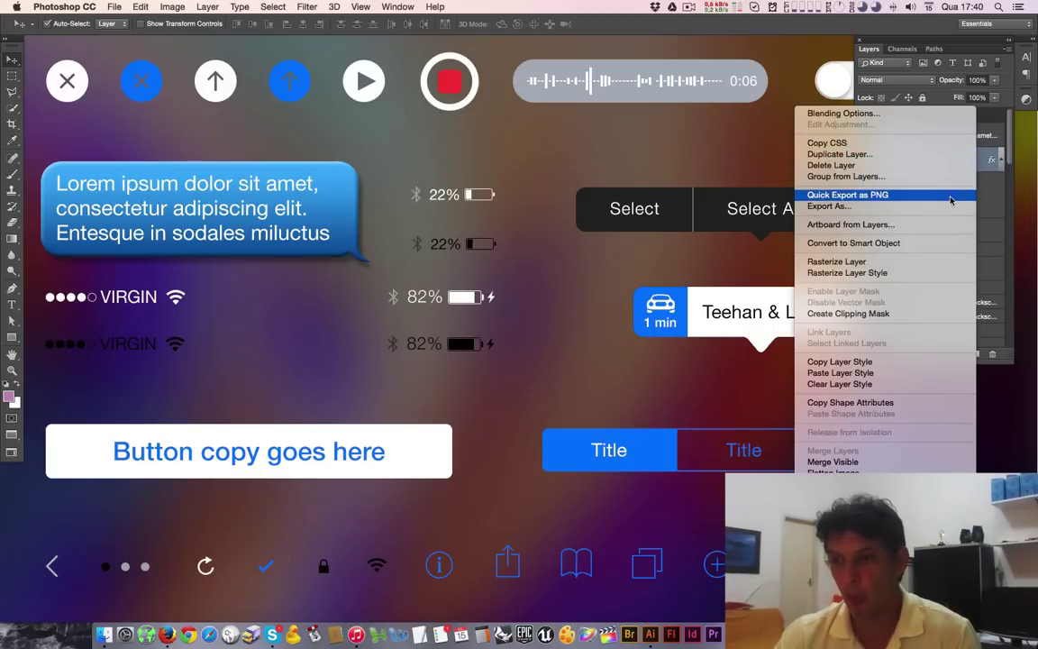
left_click(950, 197)
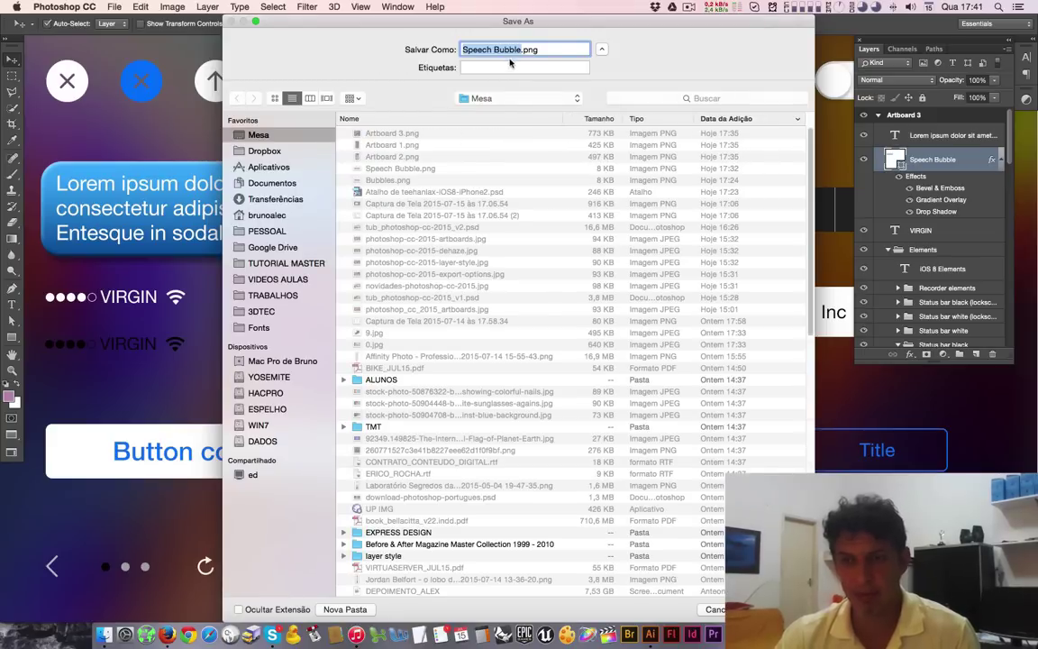
key("Return")
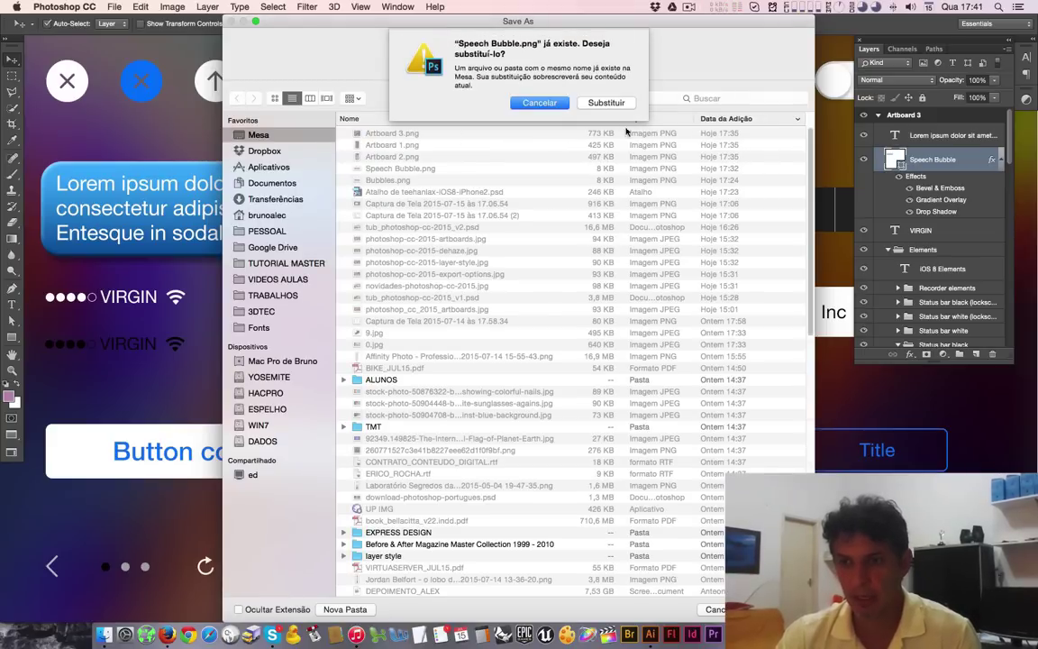
left_click(606, 101)
Open Bubbles.png from the Desktop in Photoshop
key("F11")
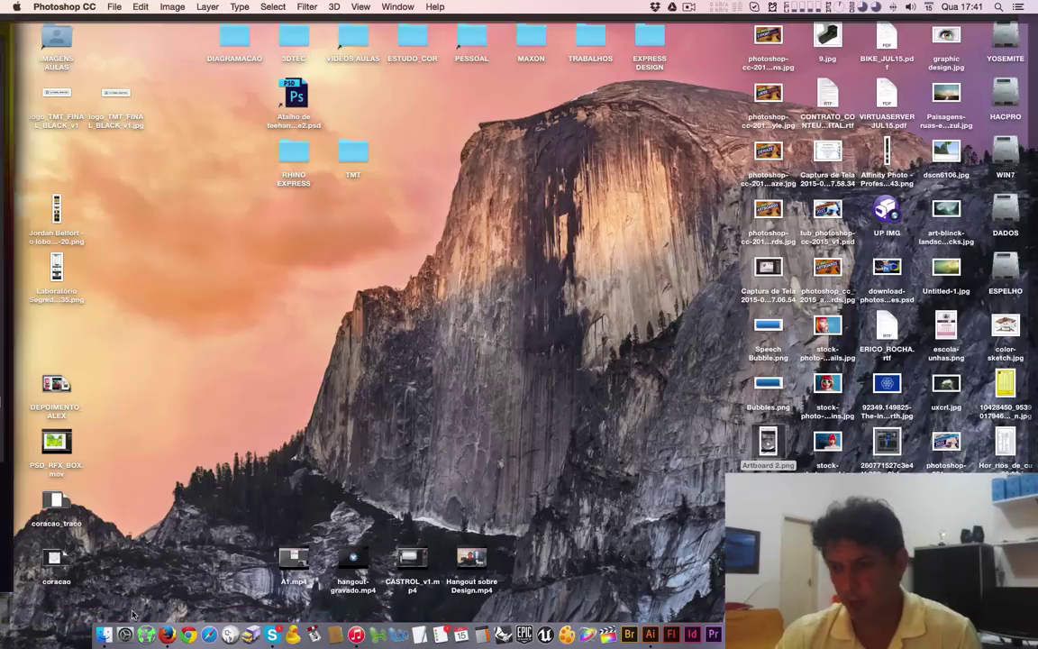
left_click(781, 406)
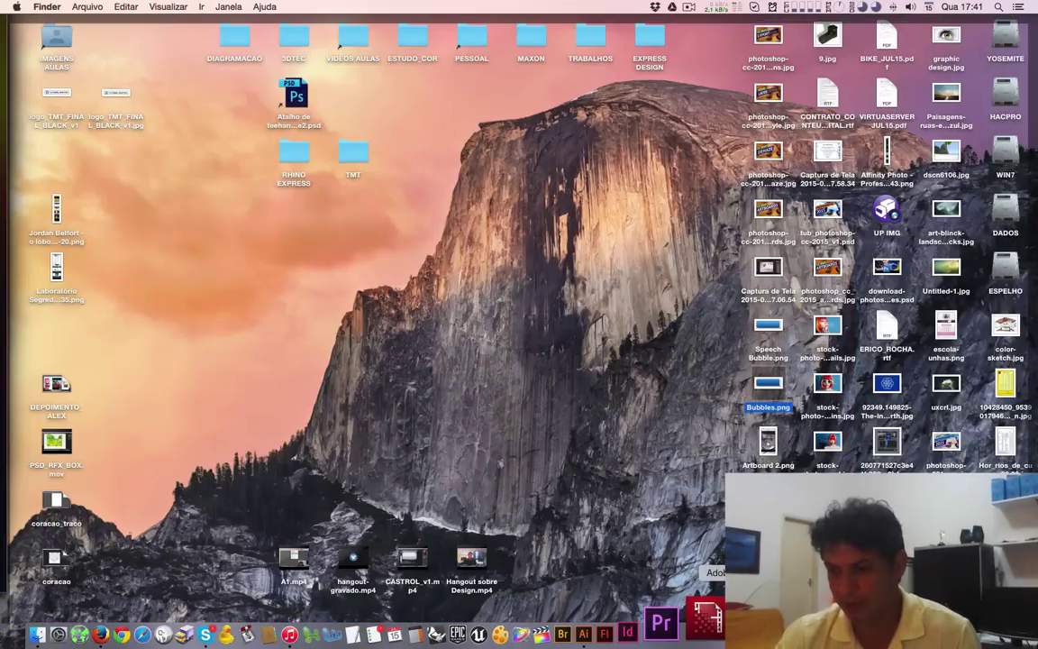
left_click_drag(780, 405, 712, 635)
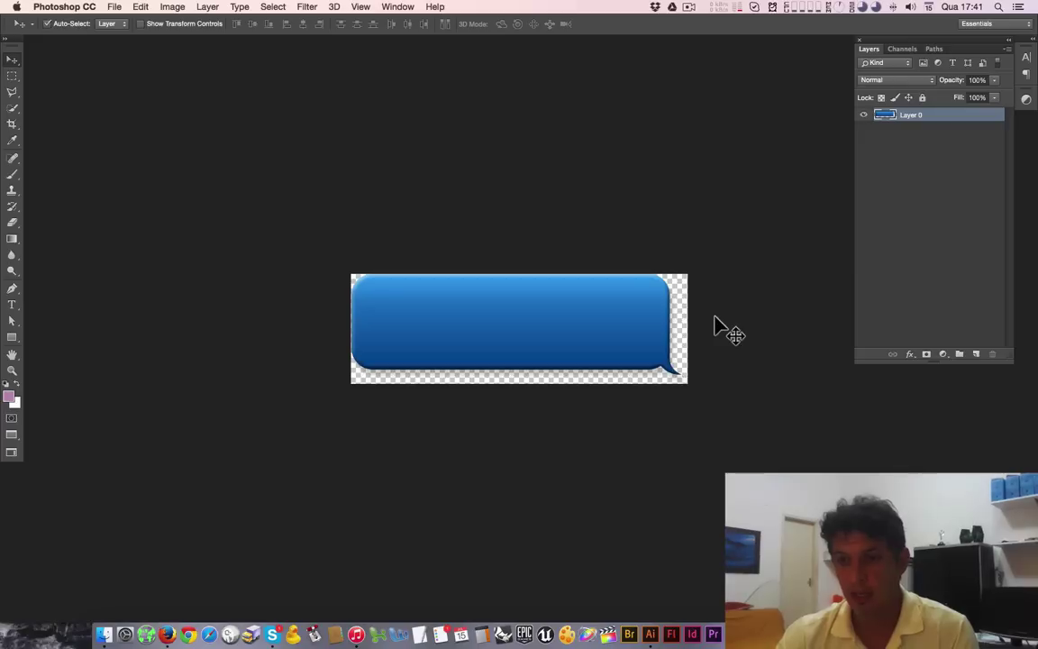
In the iOS UI kit document, toggle the speech bubble's layer effects off and on to compare
key("ctrl+Down")
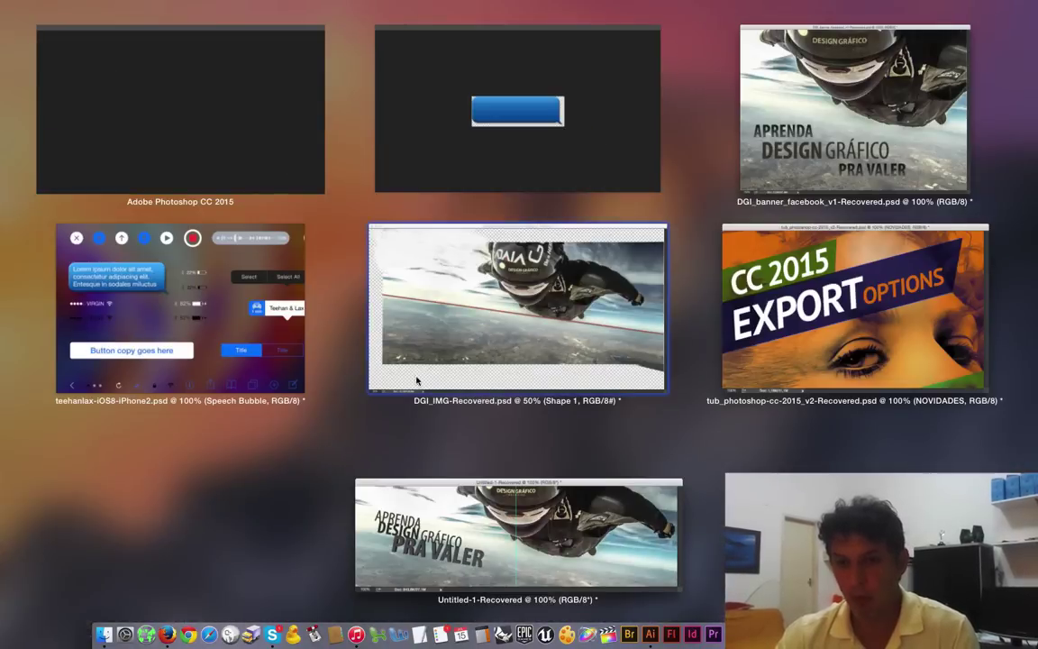
left_click(271, 252)
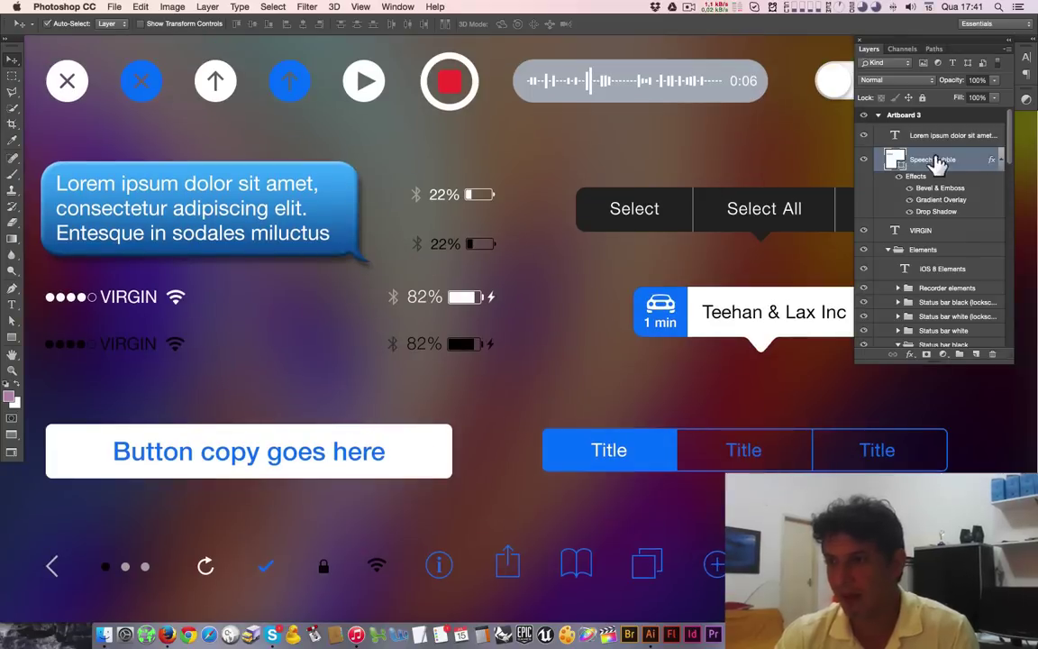
left_click(899, 178)
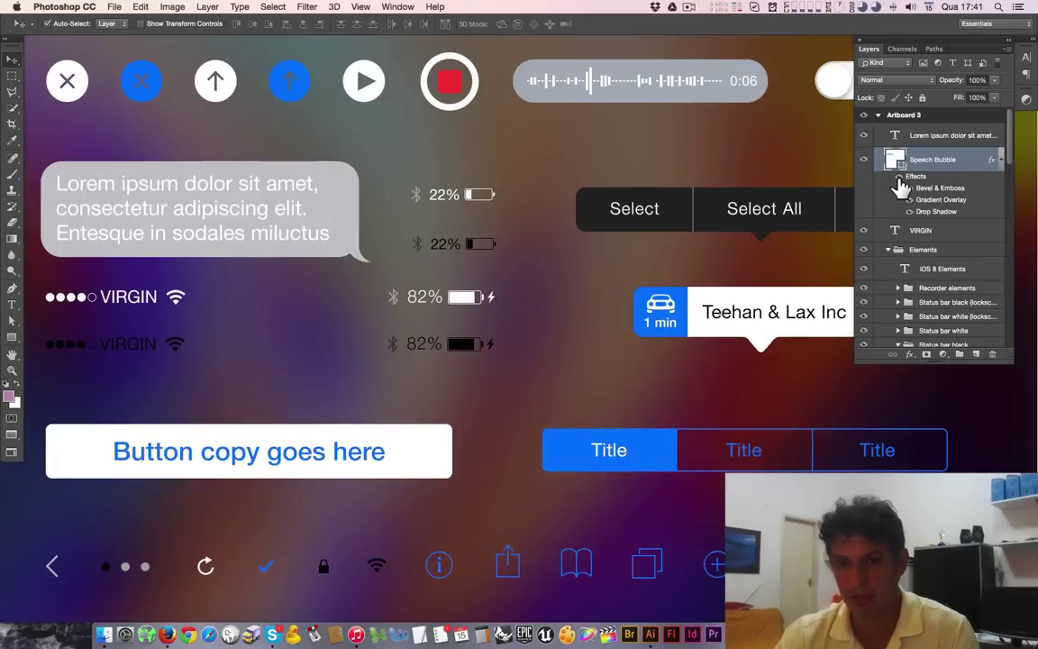
left_click(900, 178)
left_click(899, 178)
left_click(901, 179)
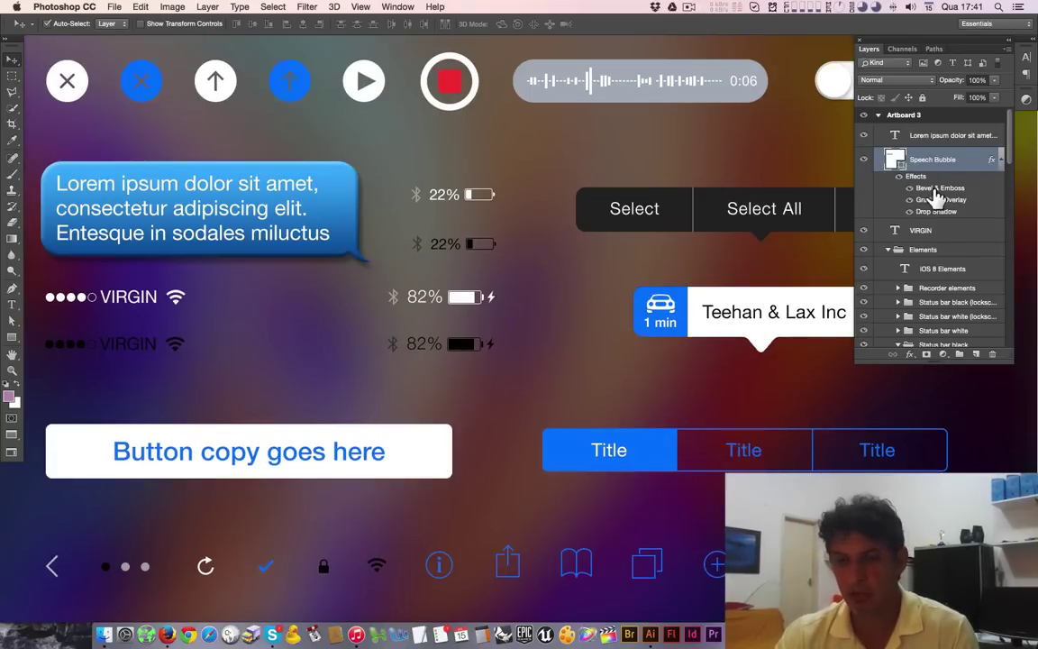
In the exported bubble document, add a pink-filled layer beneath the bubble and zoom in on its edges
key("ctrl+Down")
left_click(570, 493)
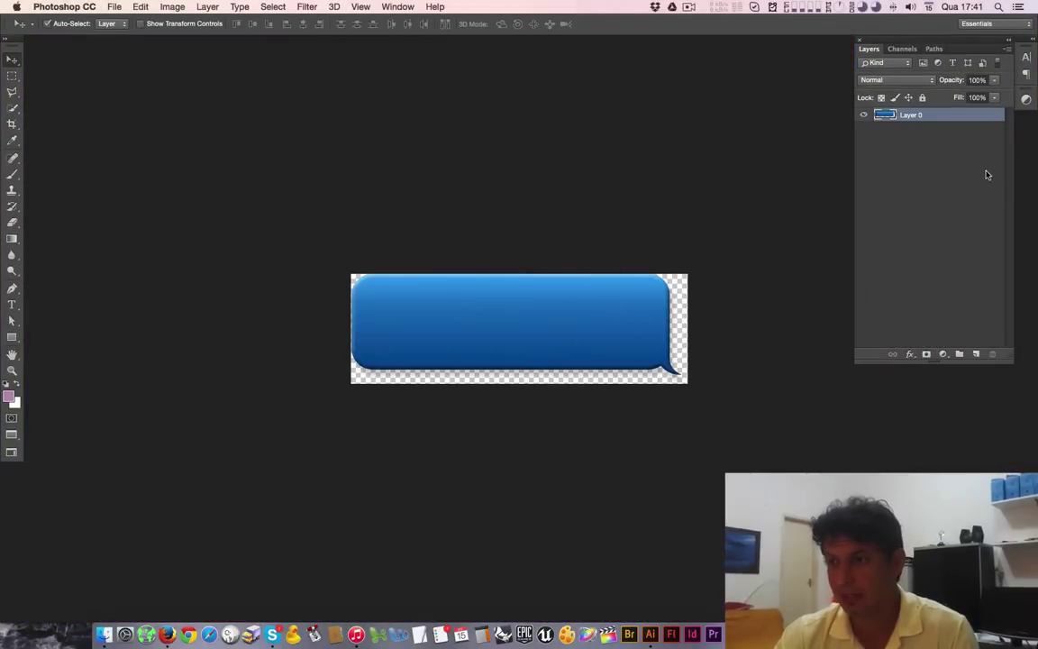
left_click(976, 353)
left_click_drag(946, 115, 944, 144)
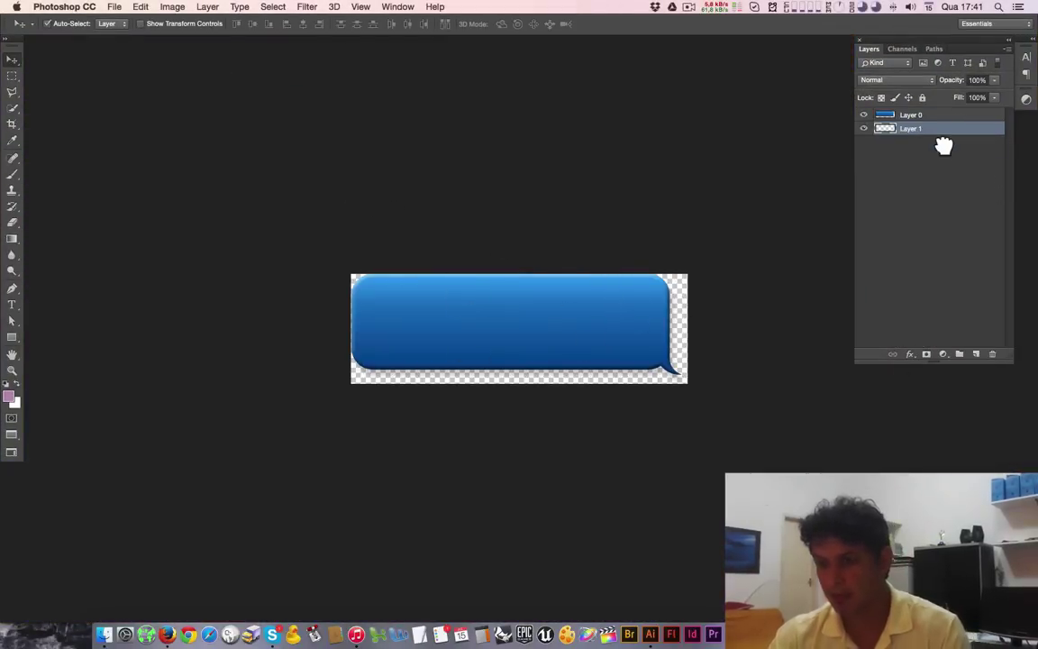
key("alt+BackSpace")
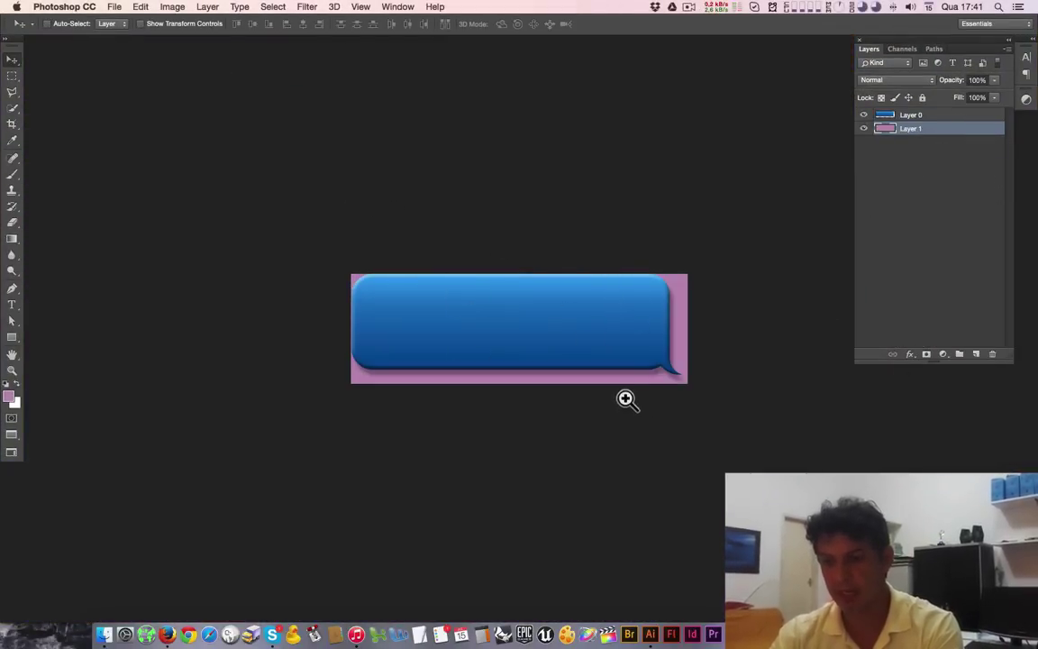
mouse_move(626, 400)
left_mouse_down()
mouse_move(686, 365)
mouse_move(632, 385)
left_mouse_up()
Close the bubble document without saving and return to the iOS UI kit document
key("v")
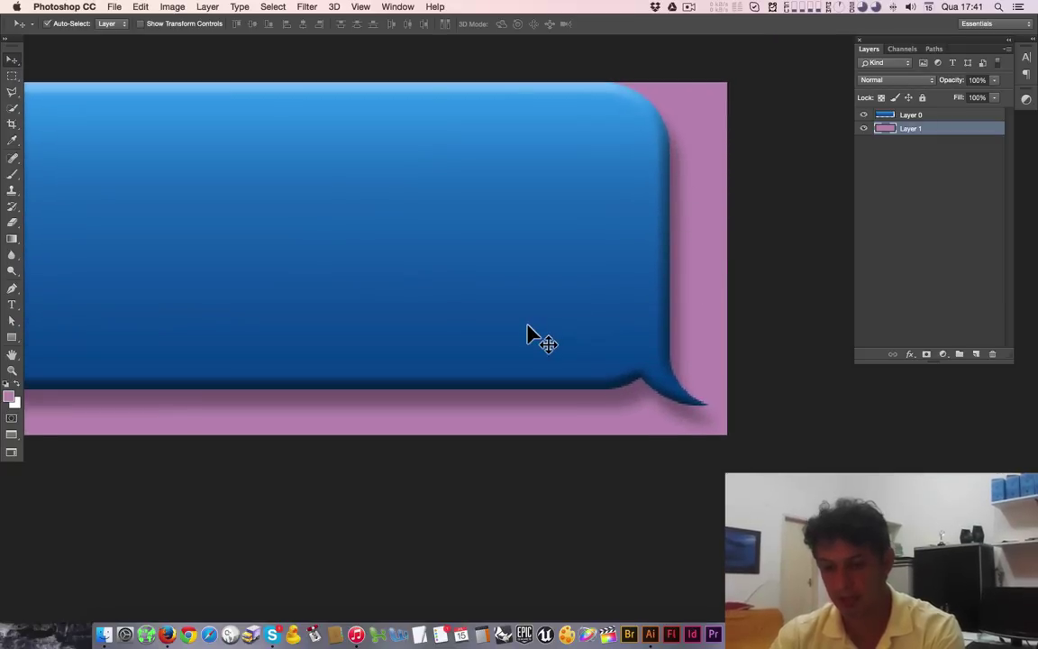
key("super+w")
left_click(494, 220)
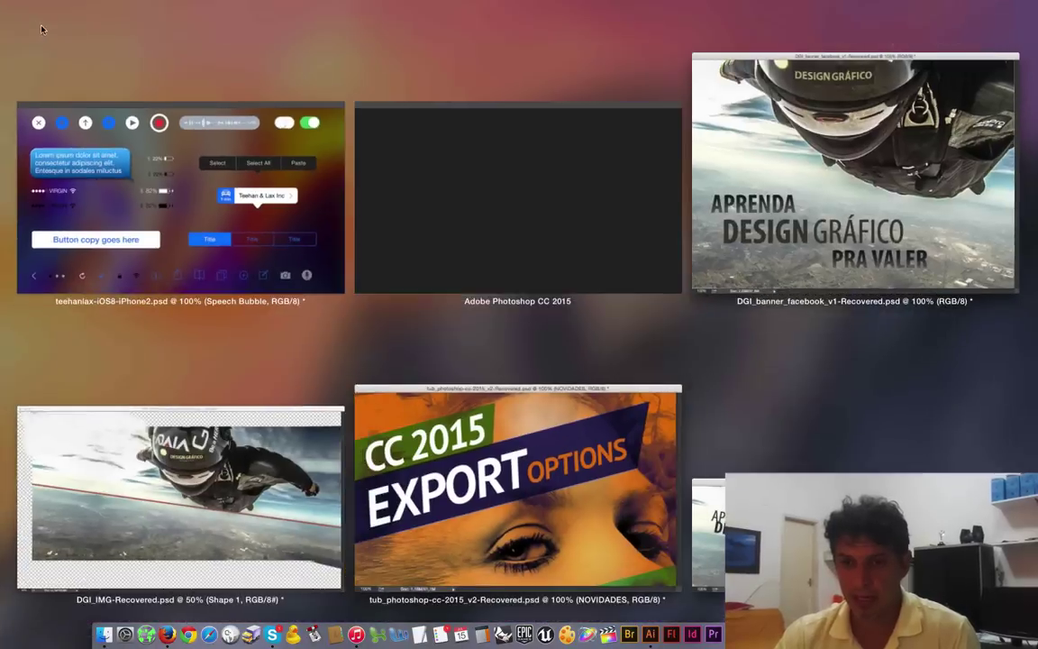
left_click(270, 131)
Preview the Speech Bubble layer in Export As with JPG instead of PNG, then close the dialog
right_click(970, 165)
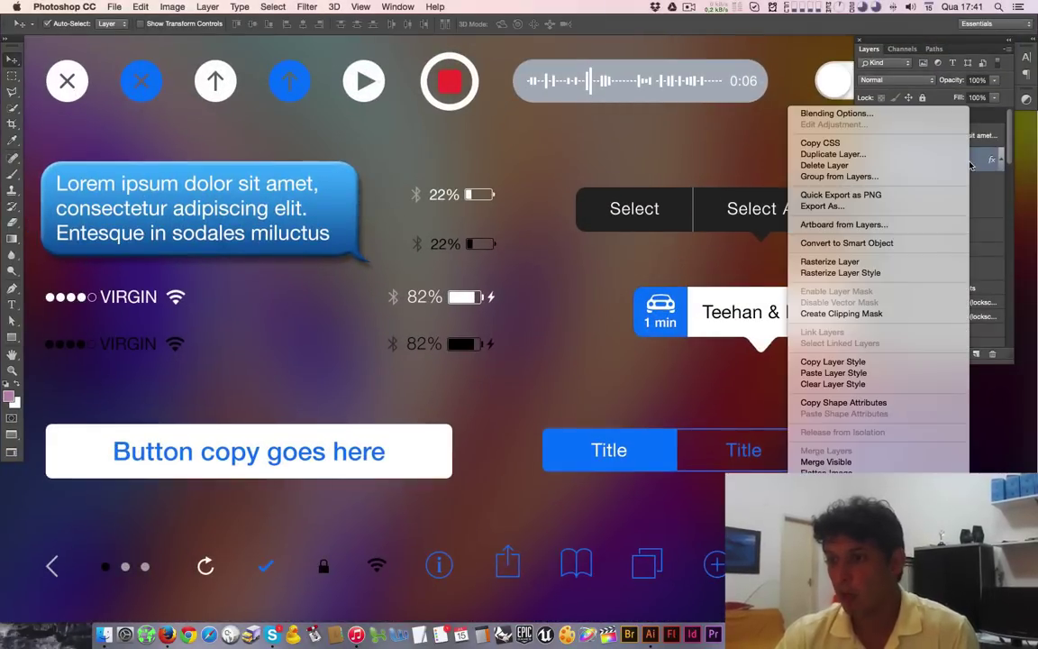
left_click(924, 206)
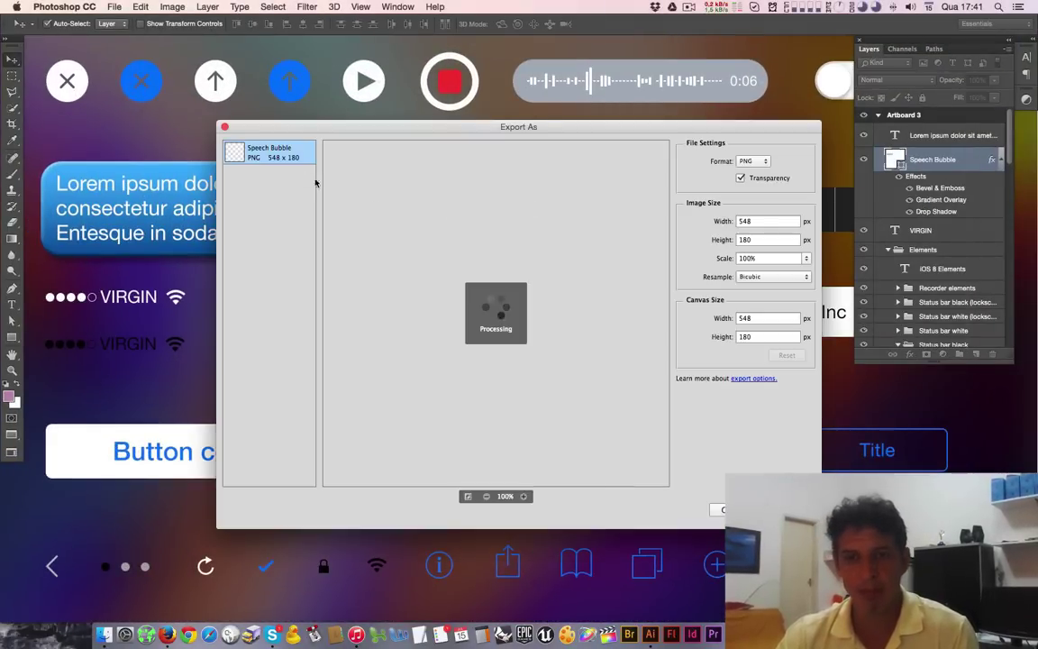
left_click(765, 163)
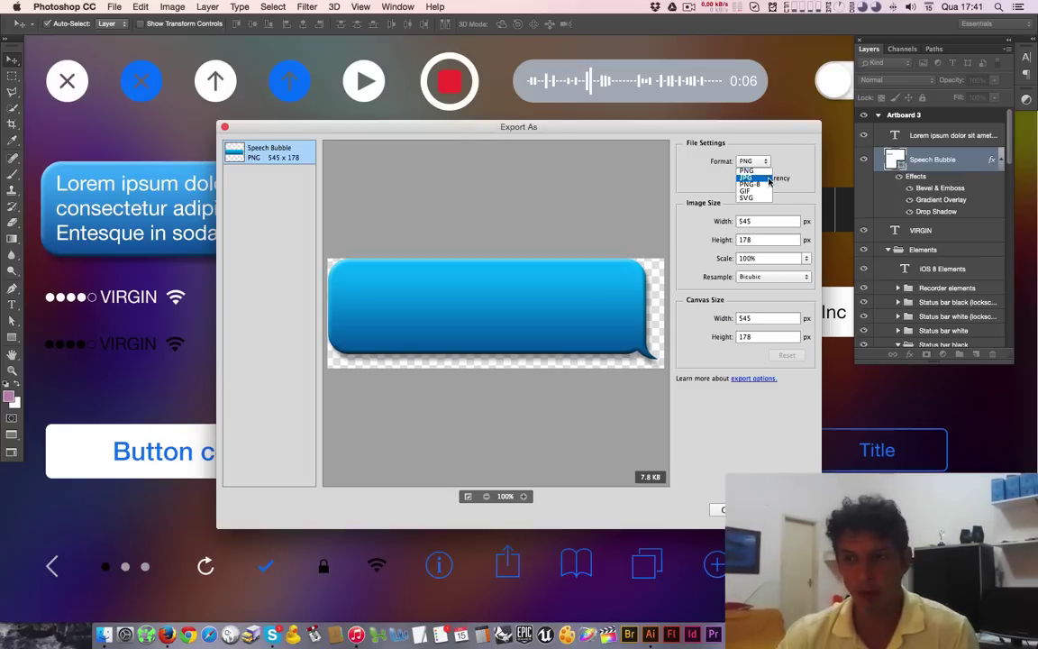
left_click(764, 178)
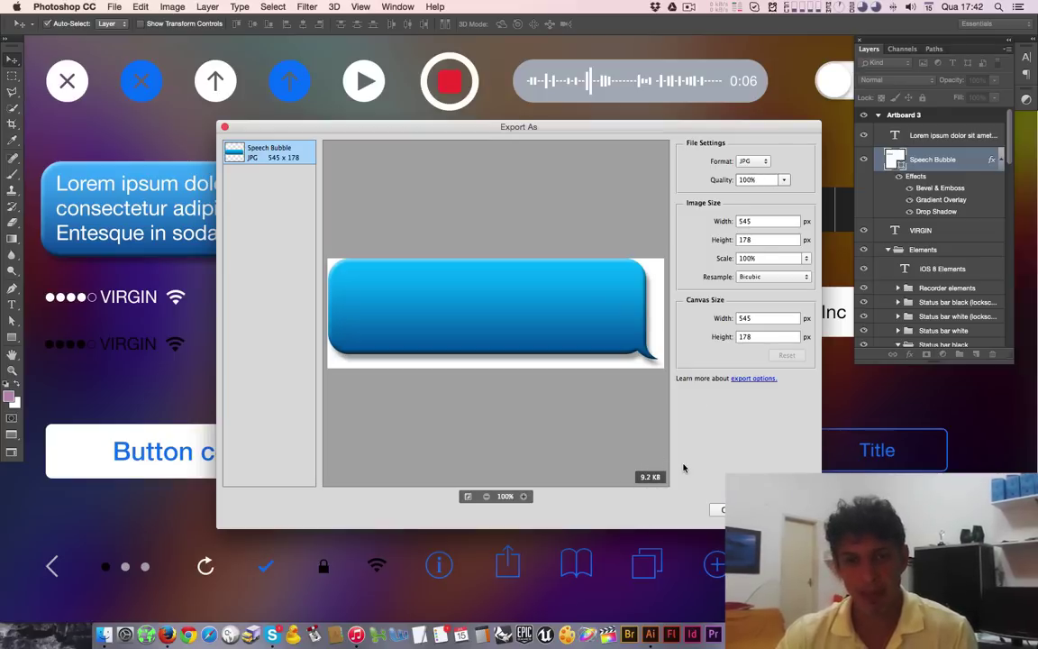
left_click(741, 509)
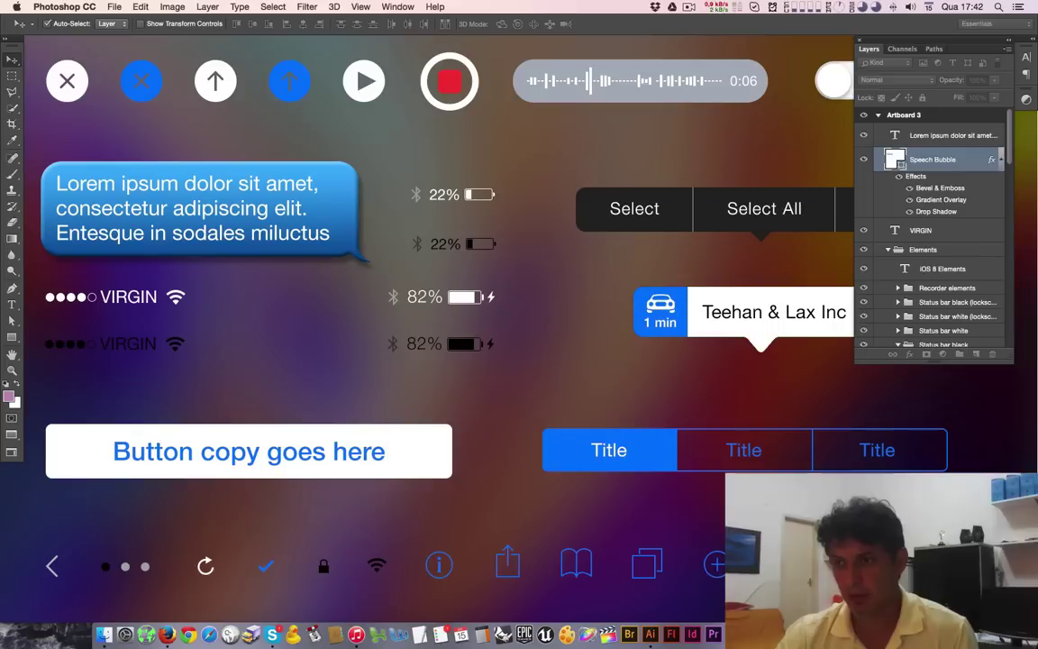
Run Quick Export as PNG on the Speech Bubble layer and open the File > Export menu
right_click(981, 167)
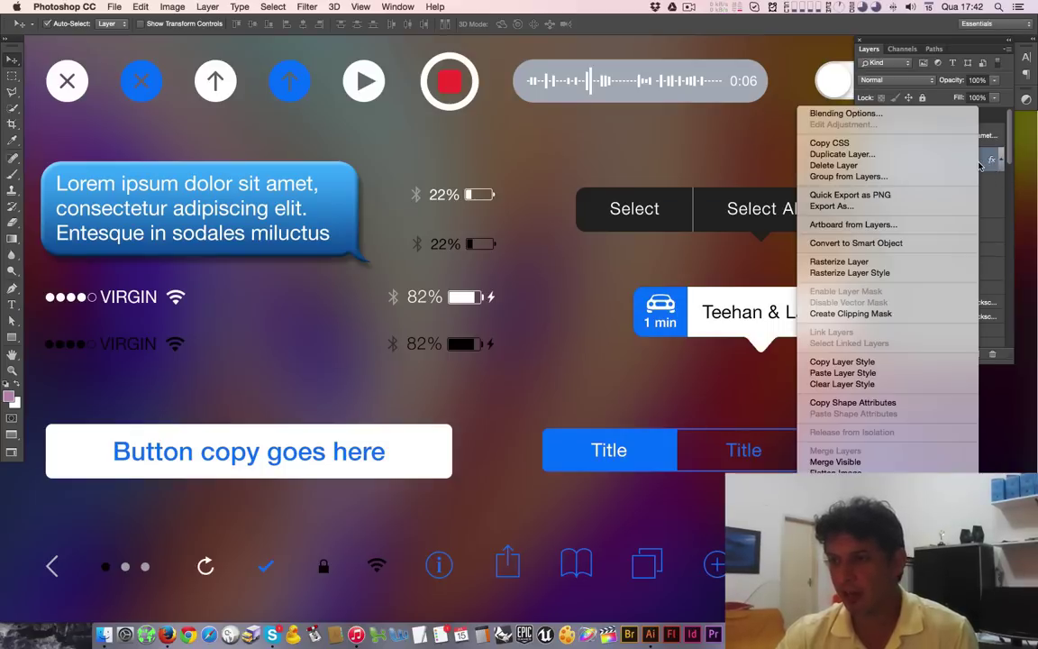
left_click(946, 201)
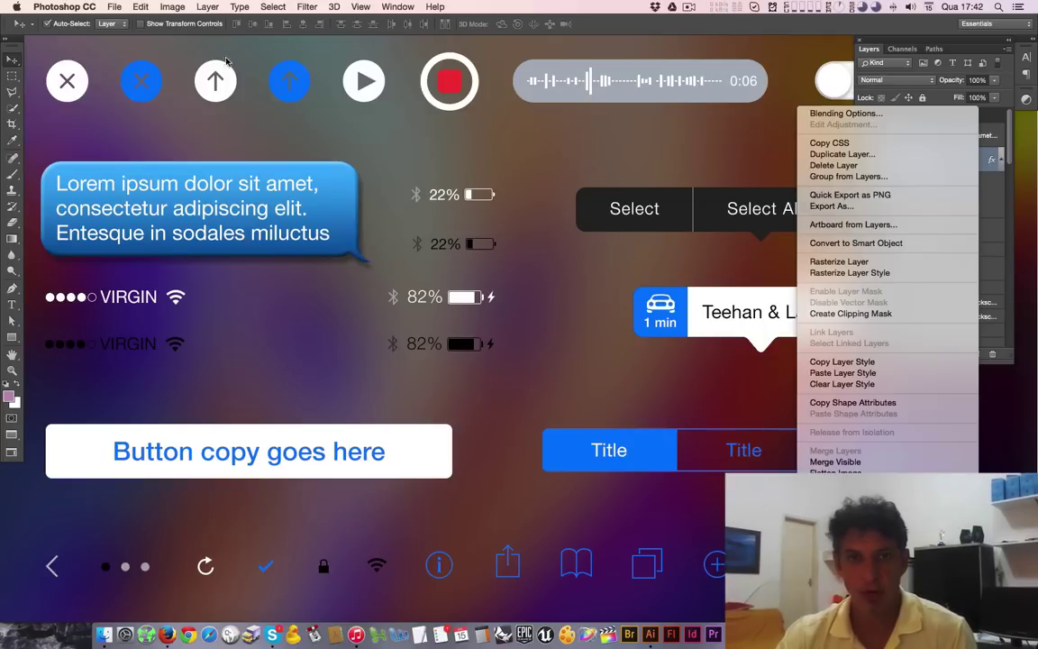
left_click(115, 8)
mouse_move(128, 178)
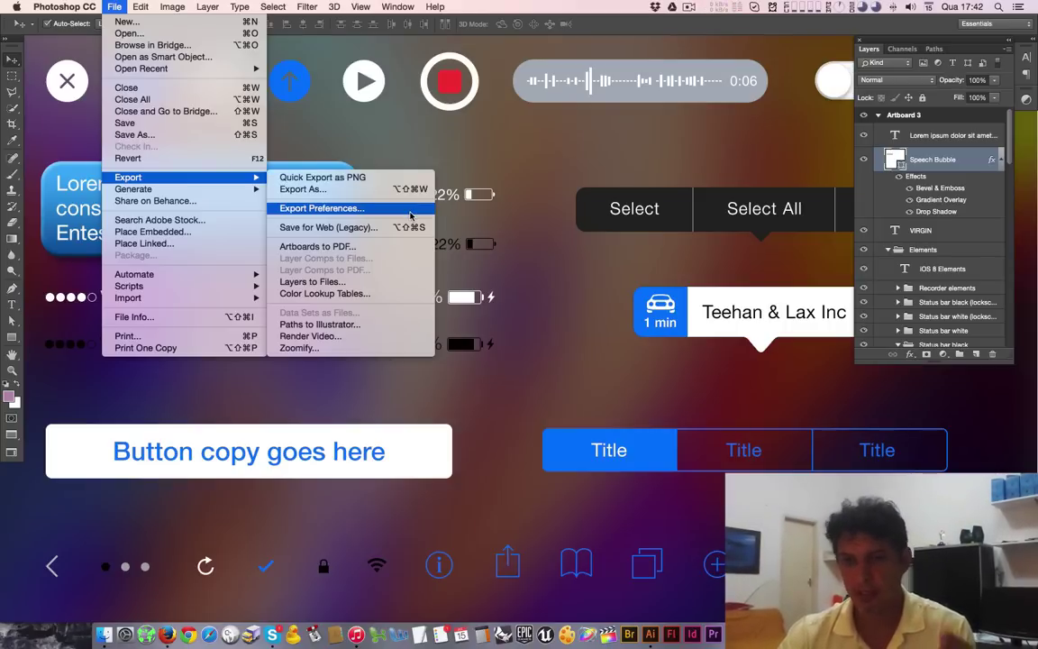
Set the Quick Export format to JPG at quality 85 in Export Preferences
left_click(410, 214)
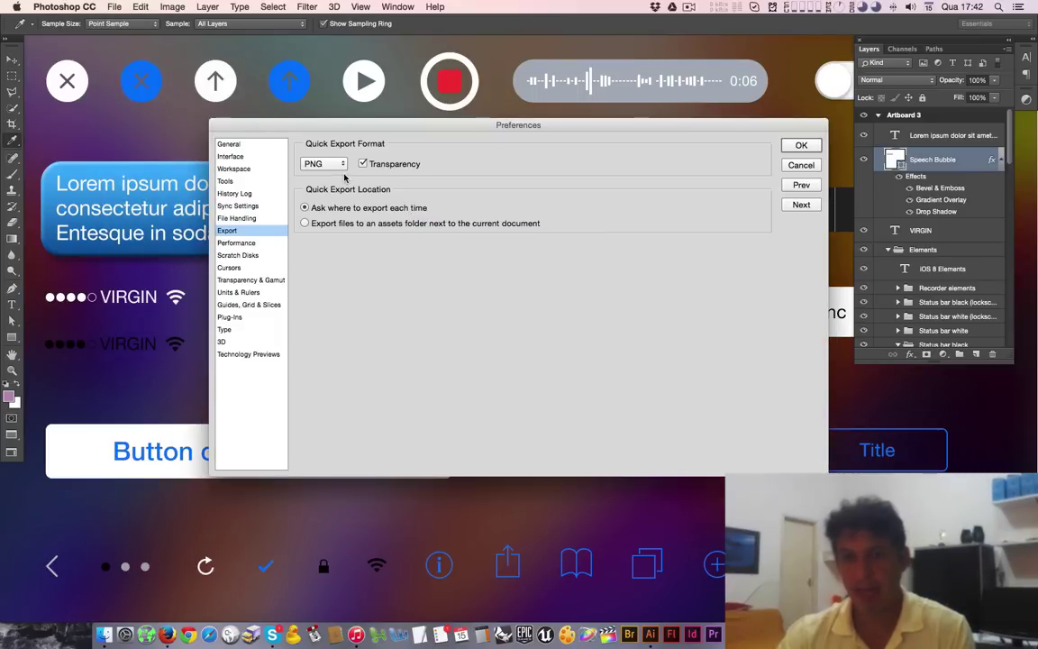
left_click(335, 164)
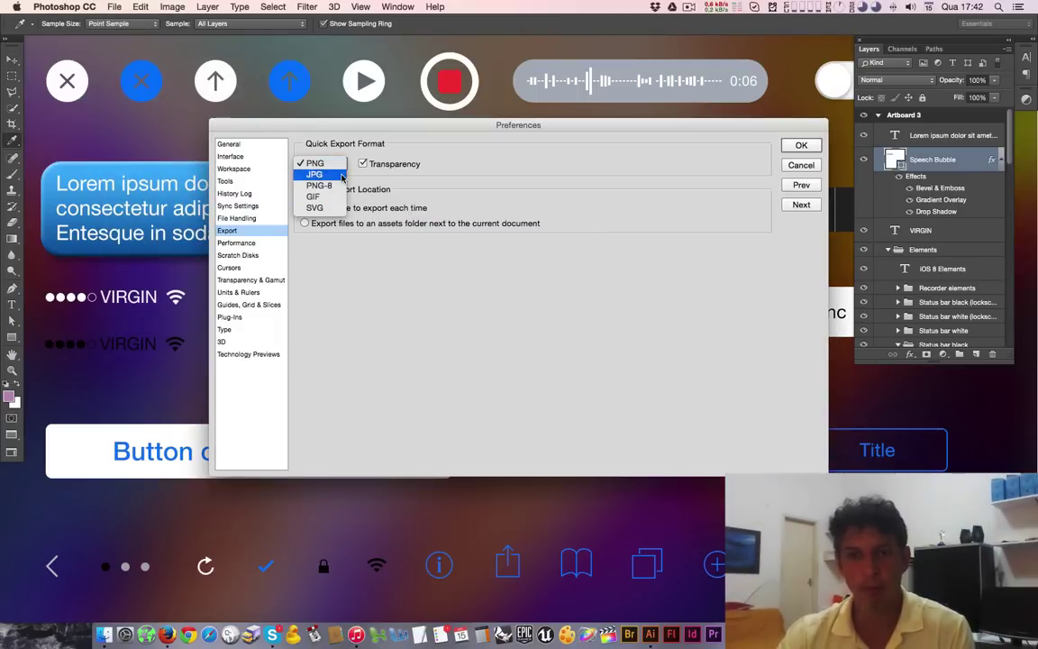
left_click(341, 176)
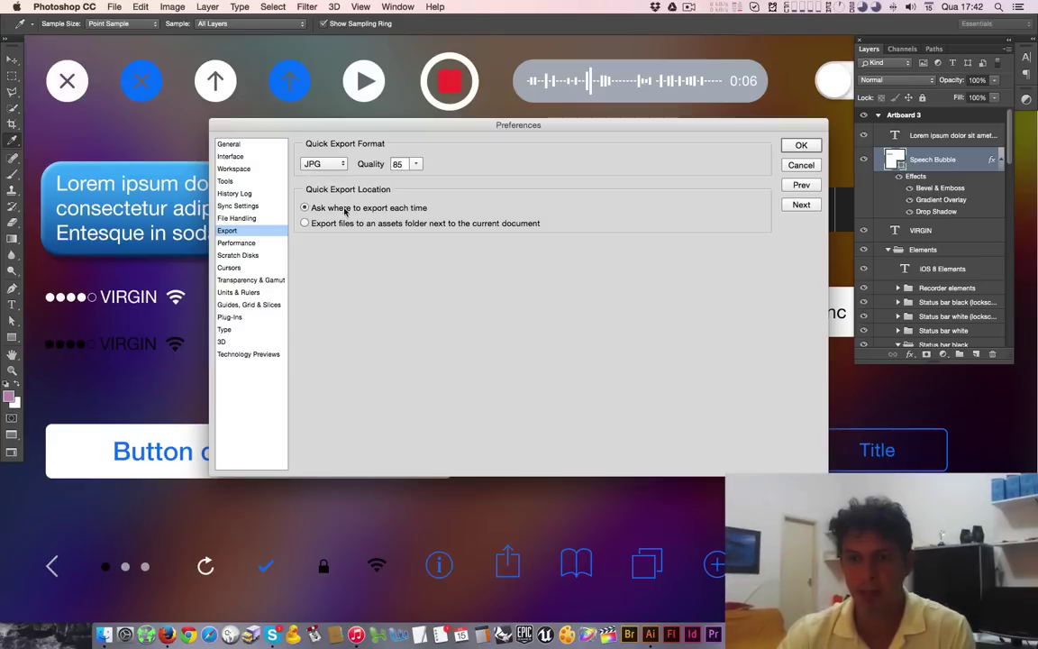
left_click(794, 150)
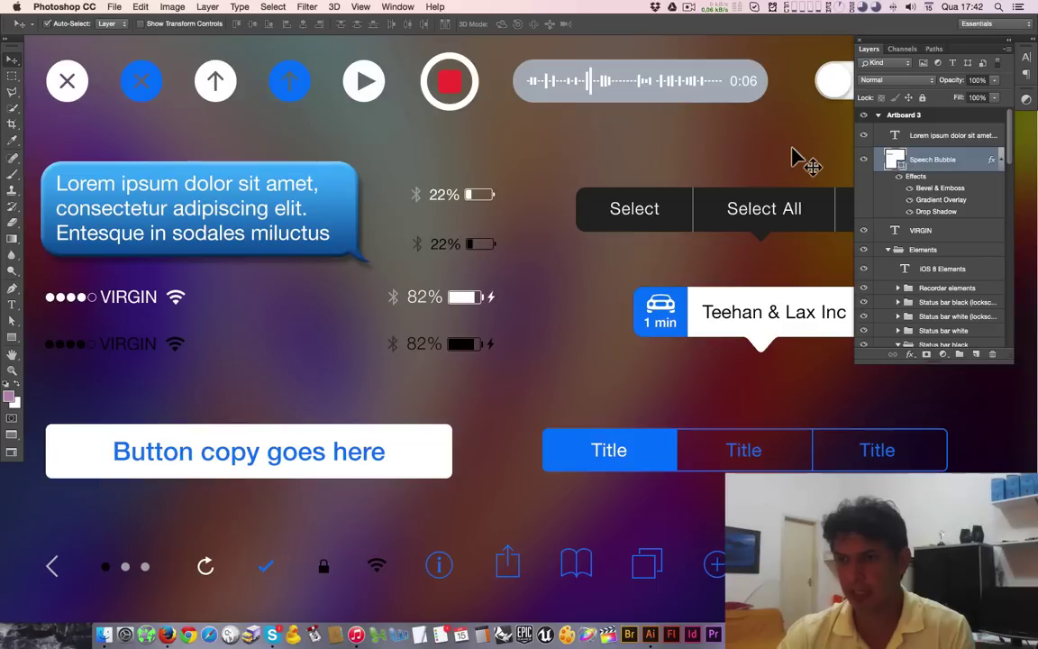
Check that the Speech Bubble layer's menu now offers Quick Export as JPG, then open File > Export
right_click(968, 171)
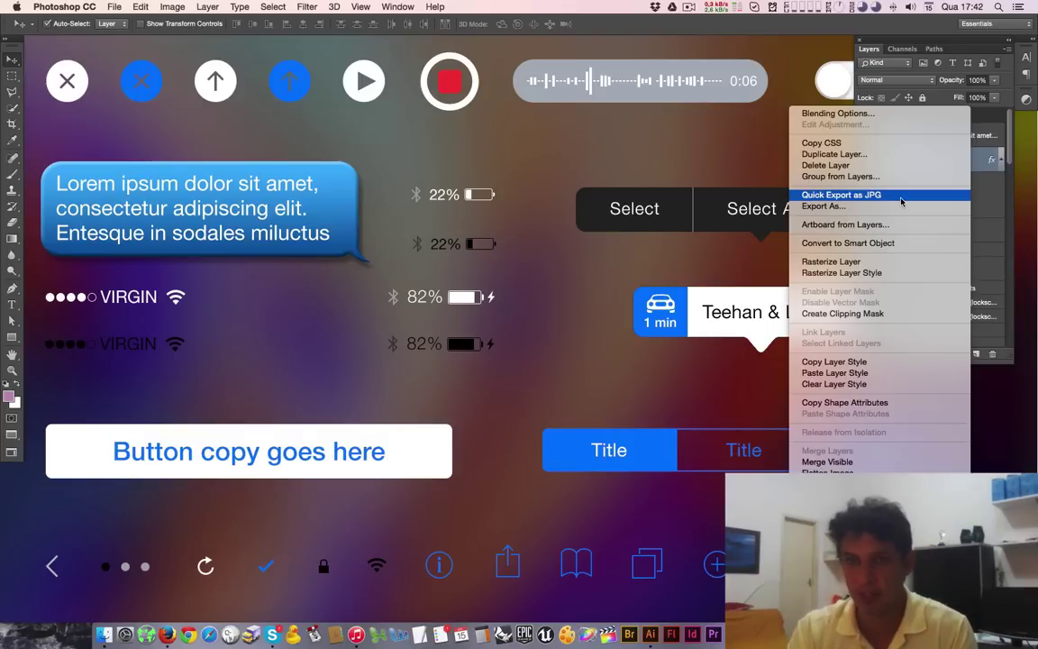
key("Escape")
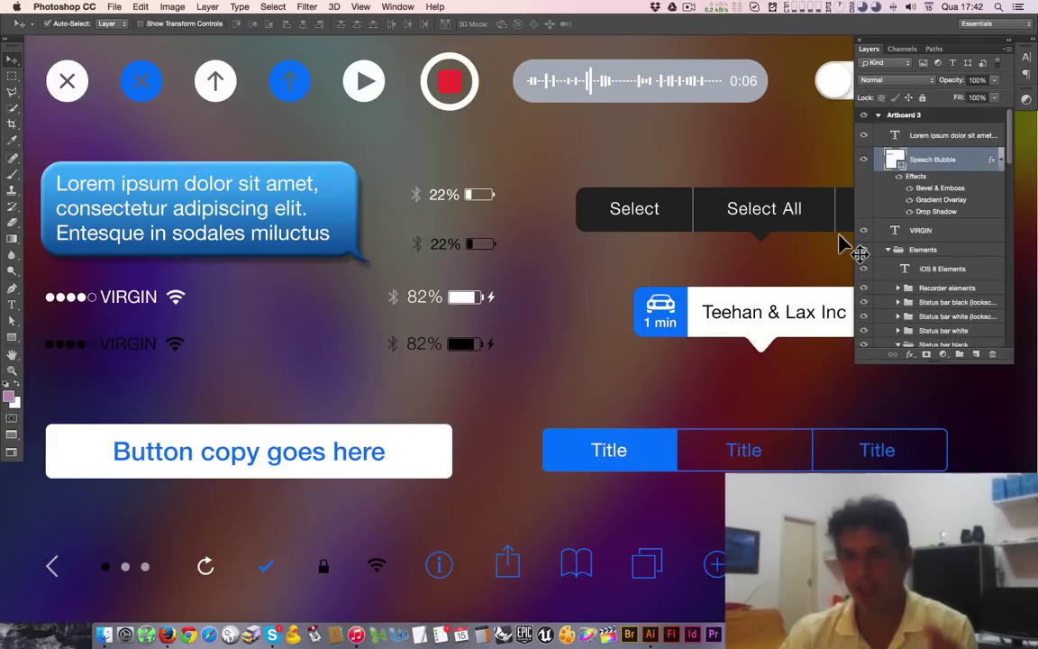
right_click(968, 161)
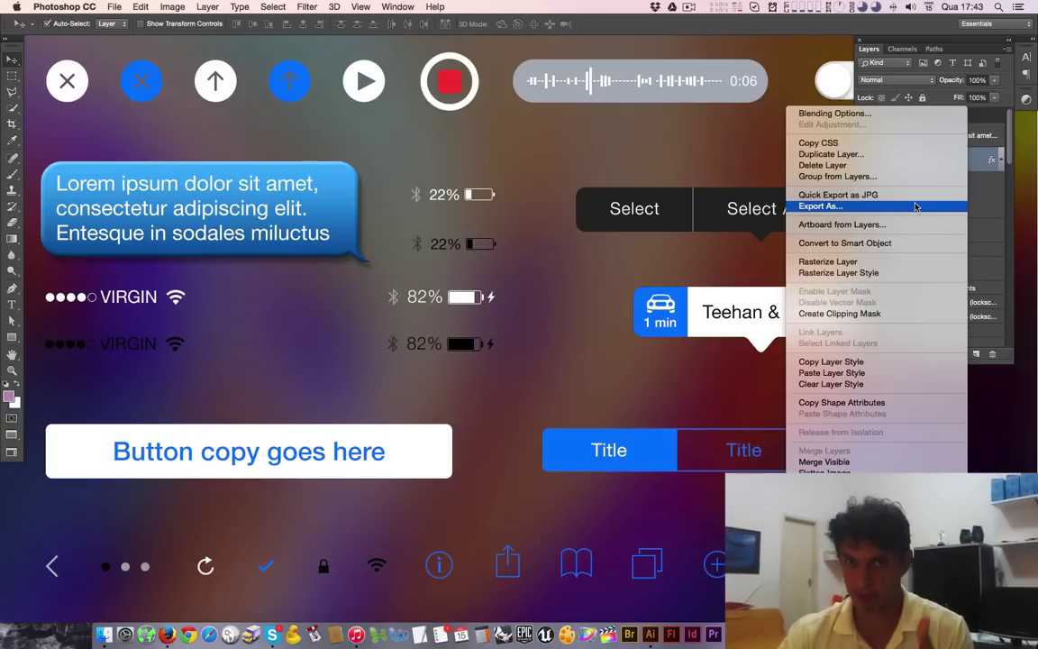
left_click(133, 18)
left_click(115, 7)
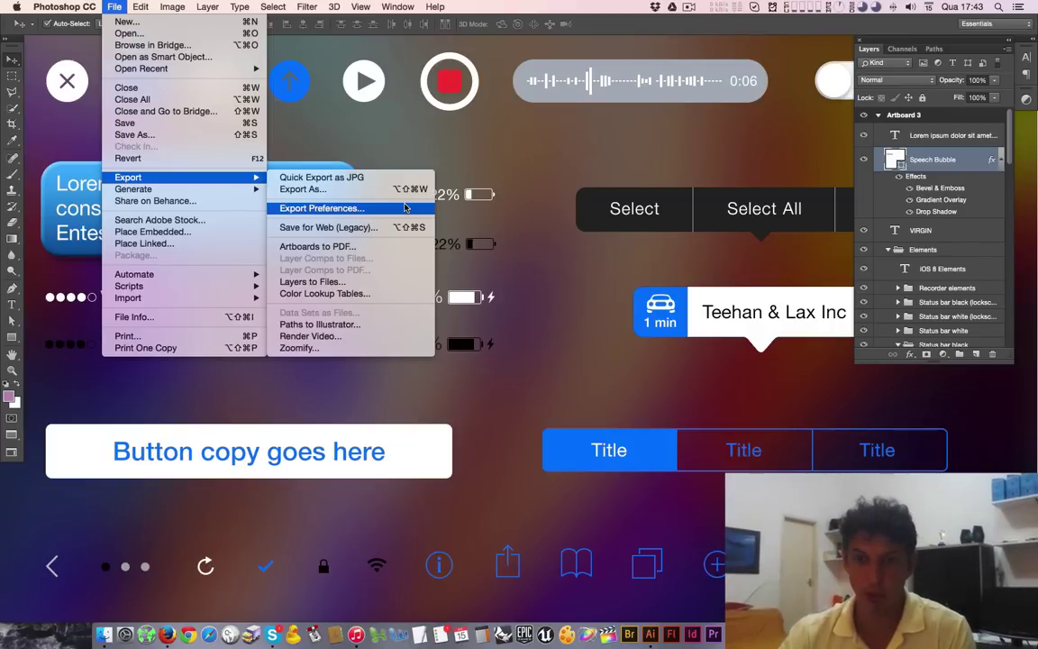
Switch the Quick Export format back to PNG in Export Preferences and reopen File > Export
left_click(404, 208)
left_click(338, 164)
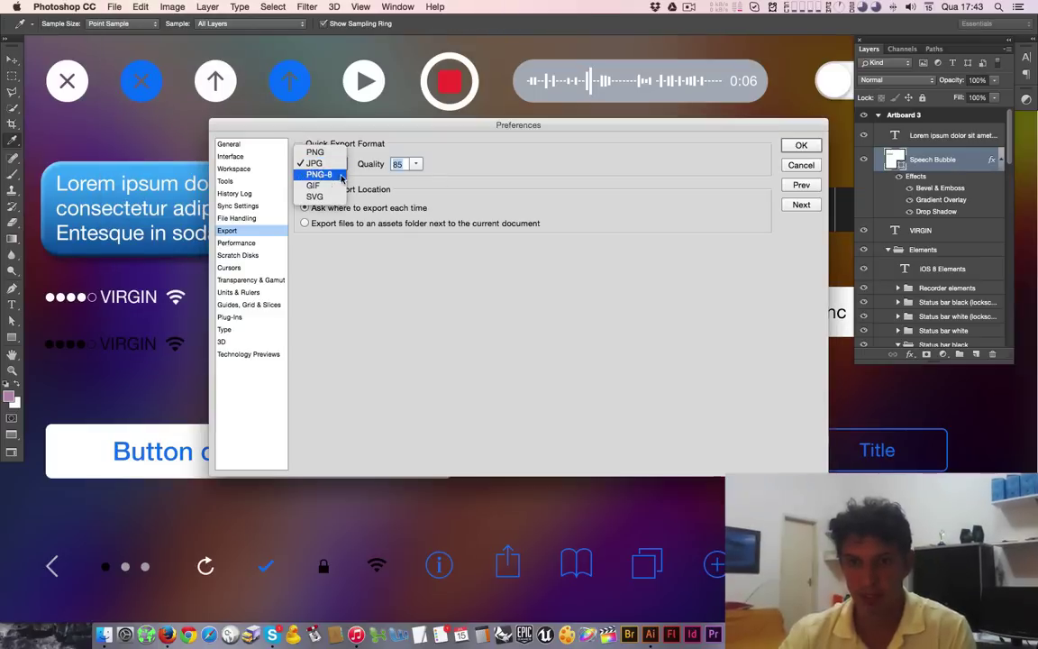
left_click(316, 144)
left_click(792, 151)
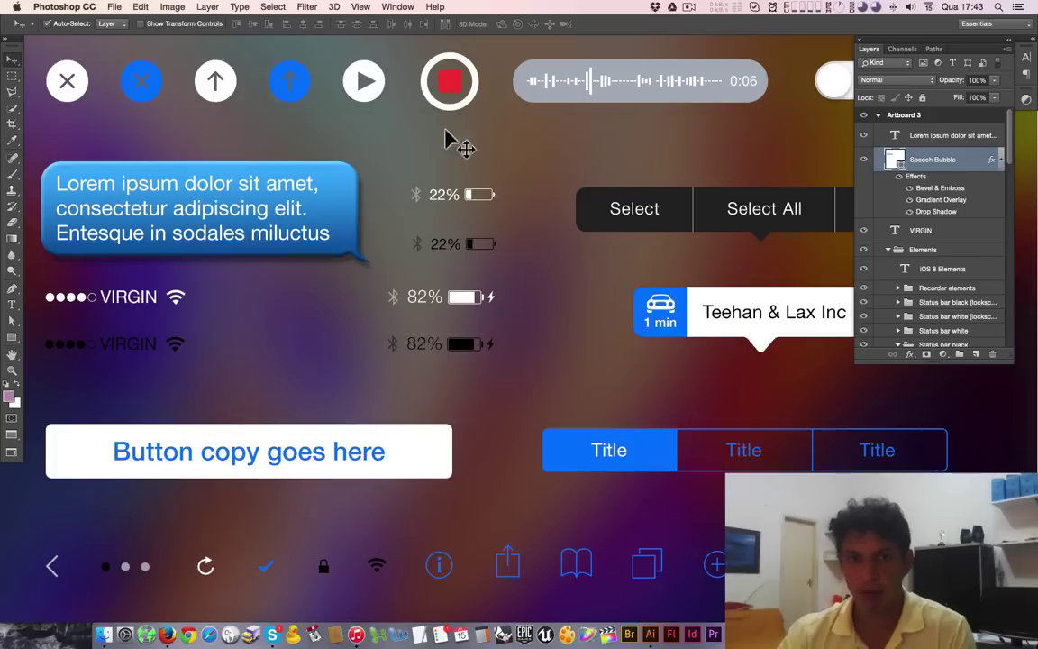
left_click(115, 6)
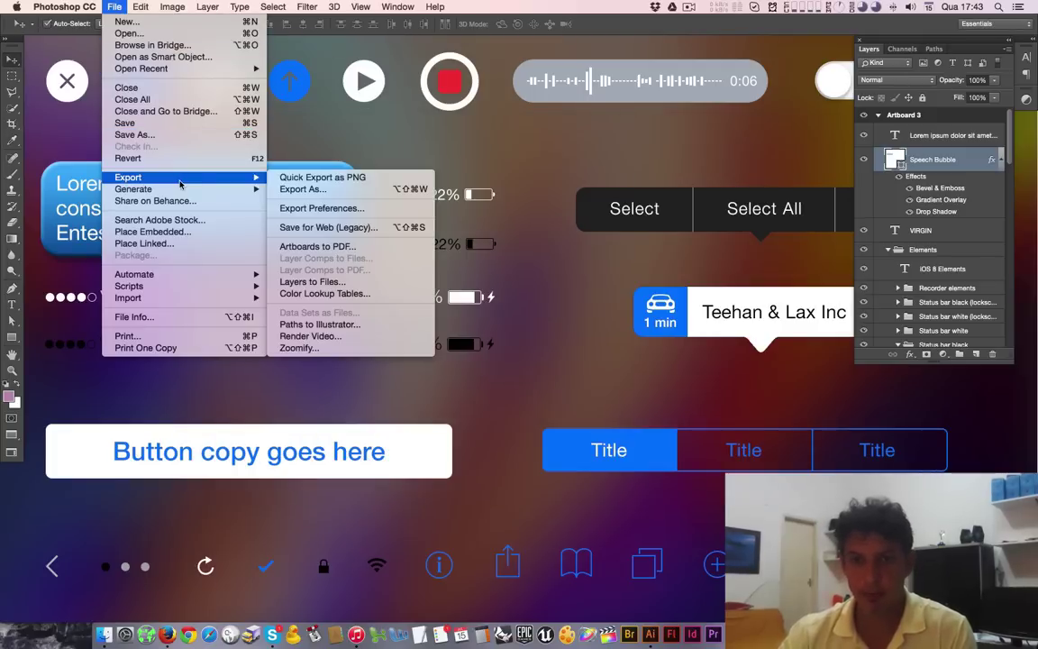
mouse_move(128, 177)
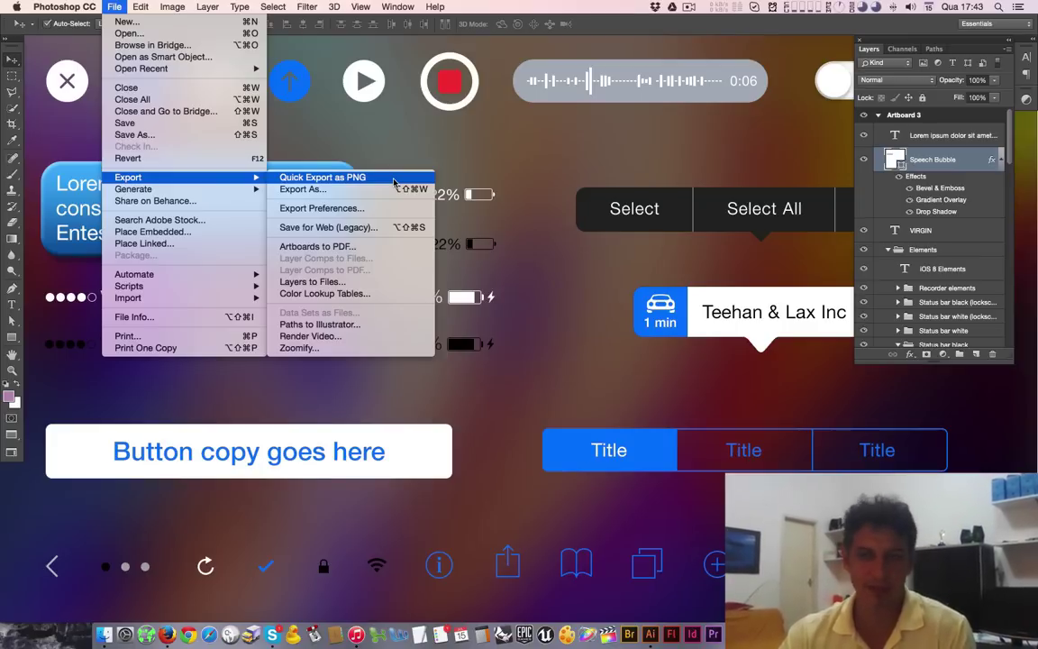
In Export As, change Artboard 3's format from PNG to JPG at 100% quality
left_click(393, 189)
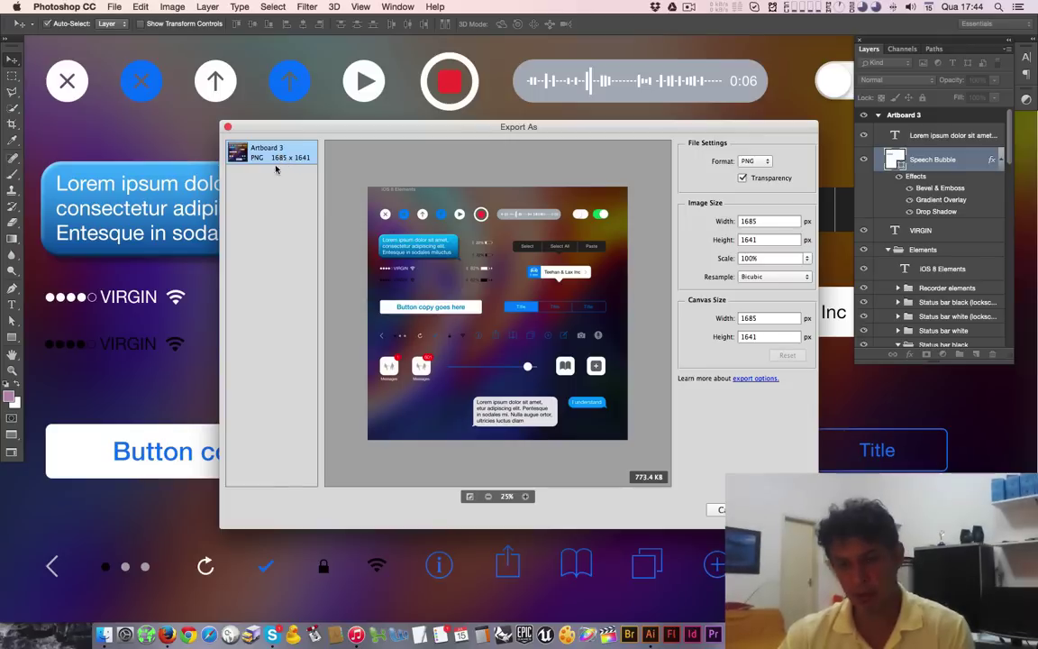
left_click(755, 160)
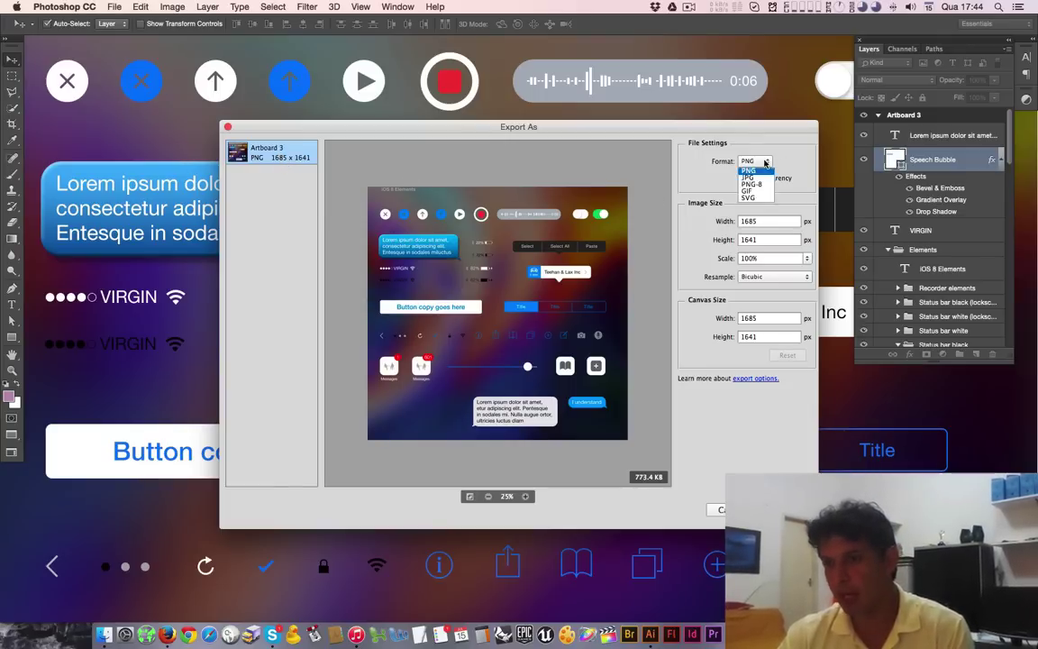
left_click(791, 160)
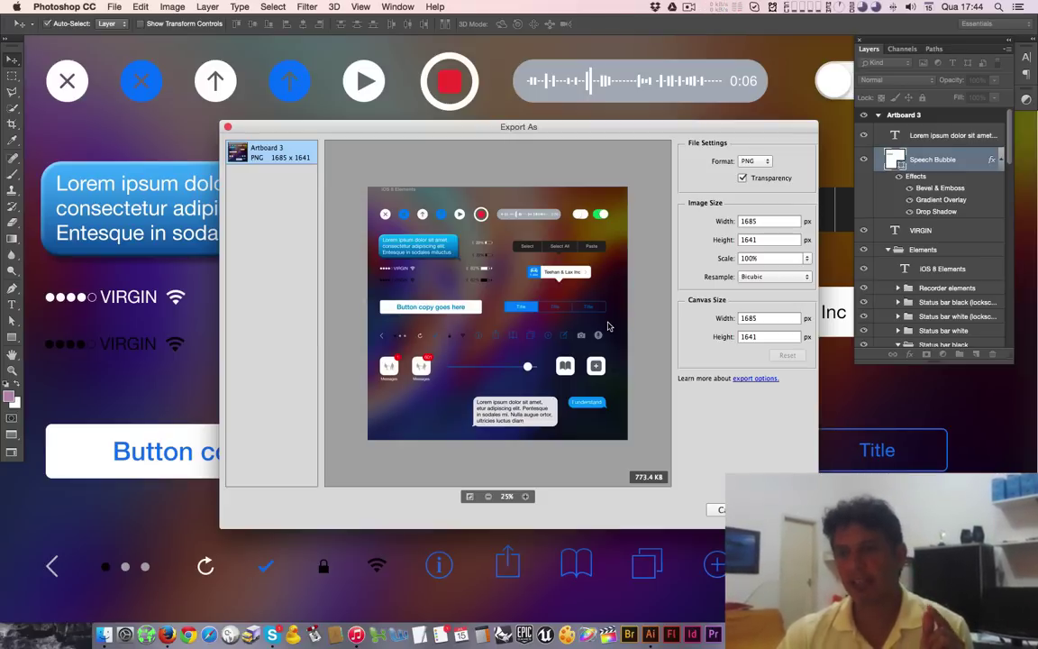
left_click_drag(508, 126, 487, 130)
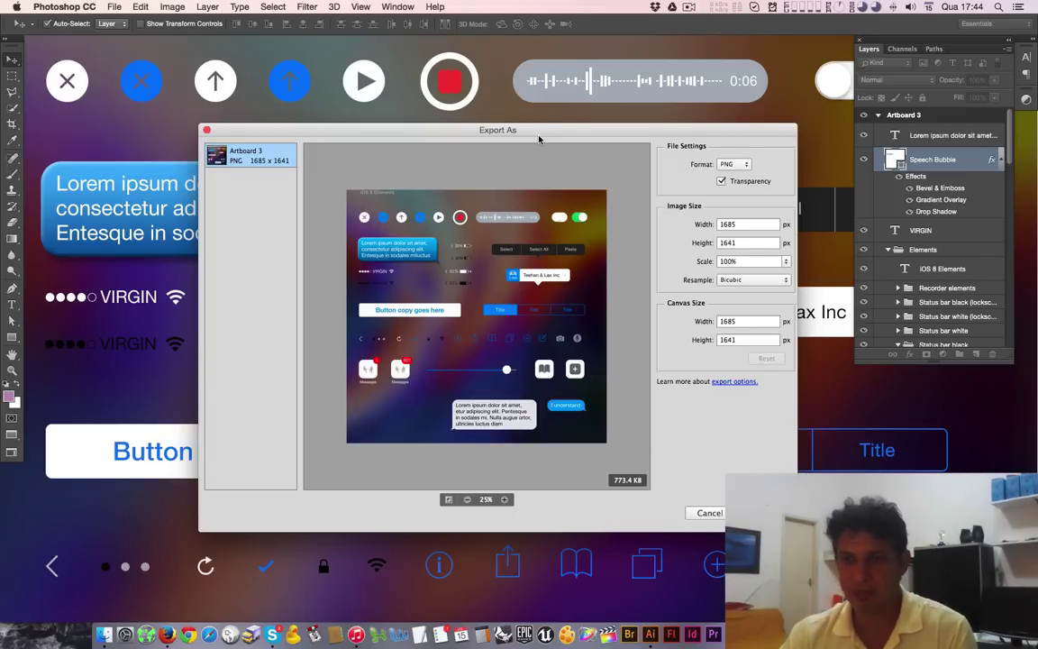
left_click_drag(538, 139, 485, 127)
left_click(683, 152)
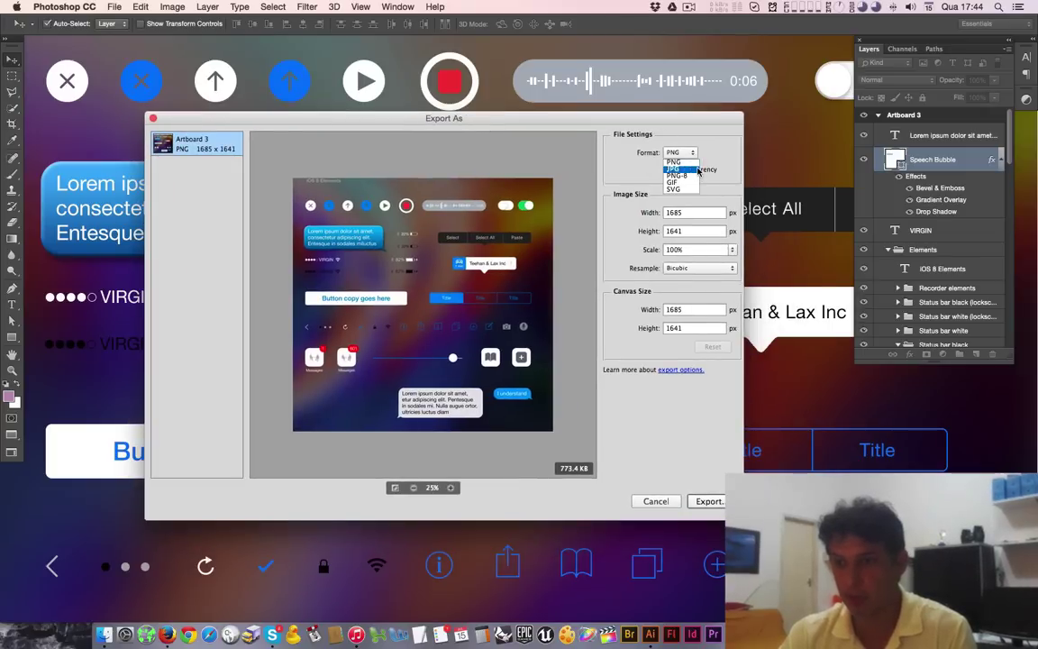
left_click(695, 170)
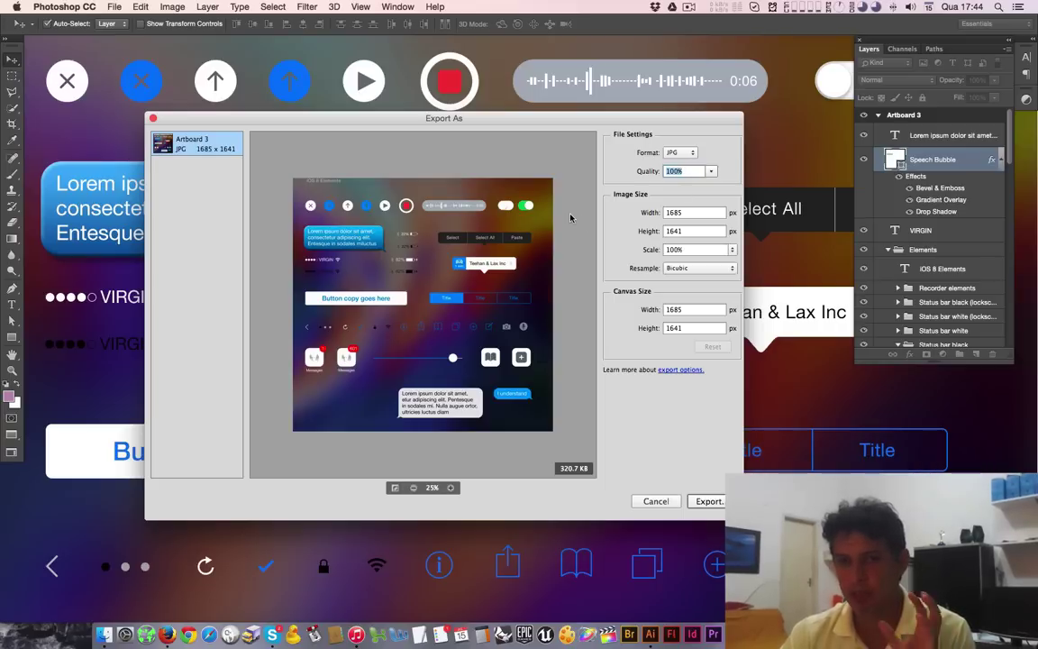
Cancel Export As and preview the artboard in Save for Web (Legacy)
left_click(657, 501)
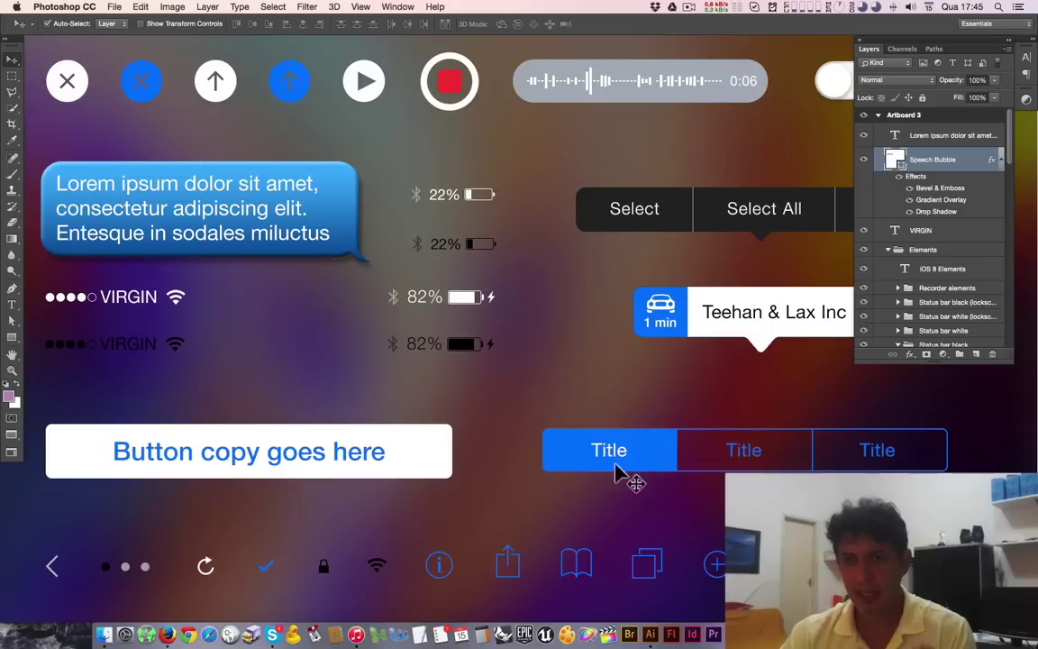
left_click(114, 6)
mouse_move(128, 176)
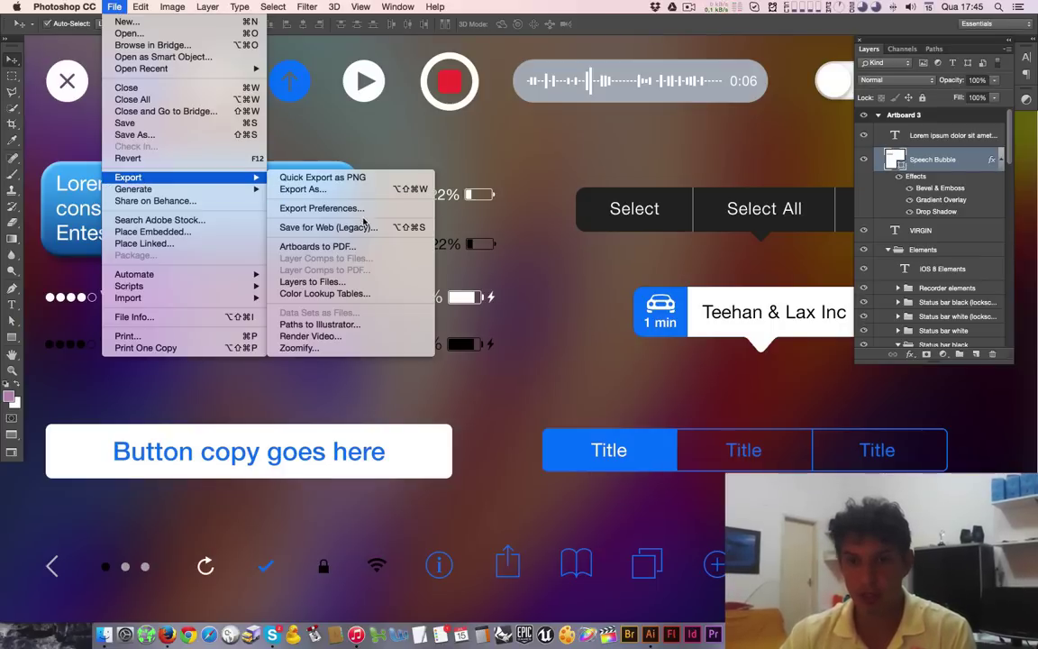
left_click(371, 227)
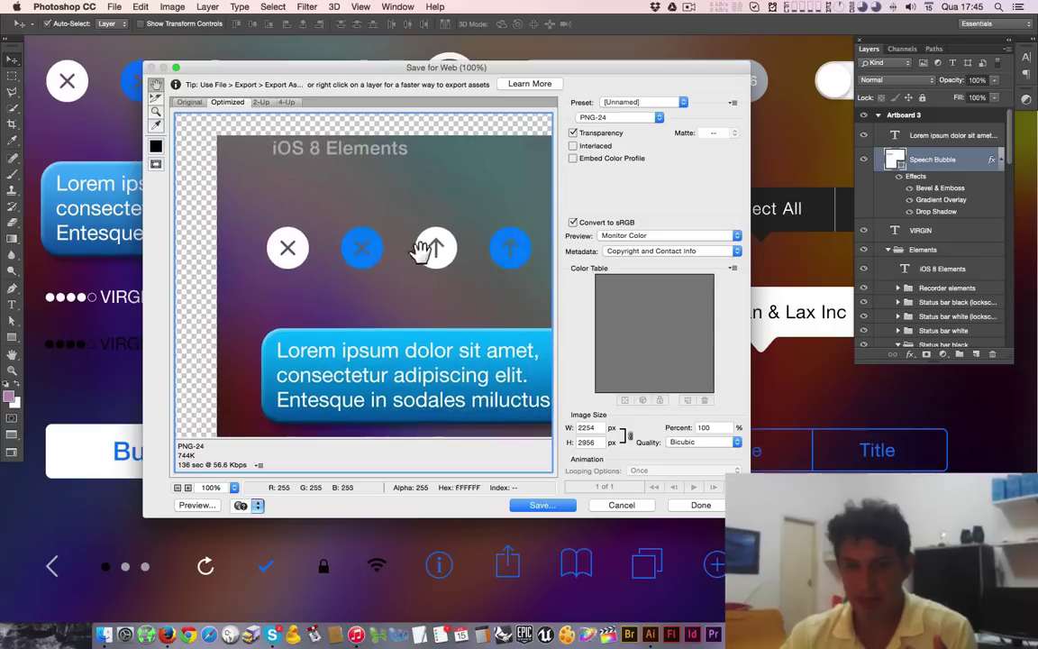
left_click_drag(455, 346, 342, 121)
Set the Save for Web format to JPEG with quality raised from 60 to 100
left_click(653, 117)
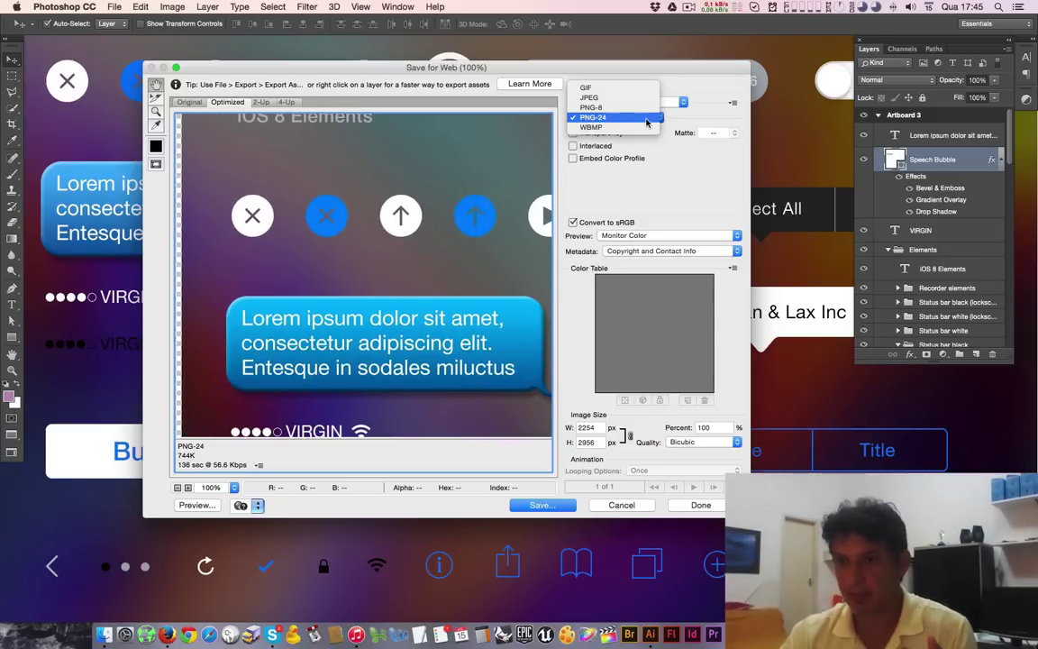
left_click(612, 97)
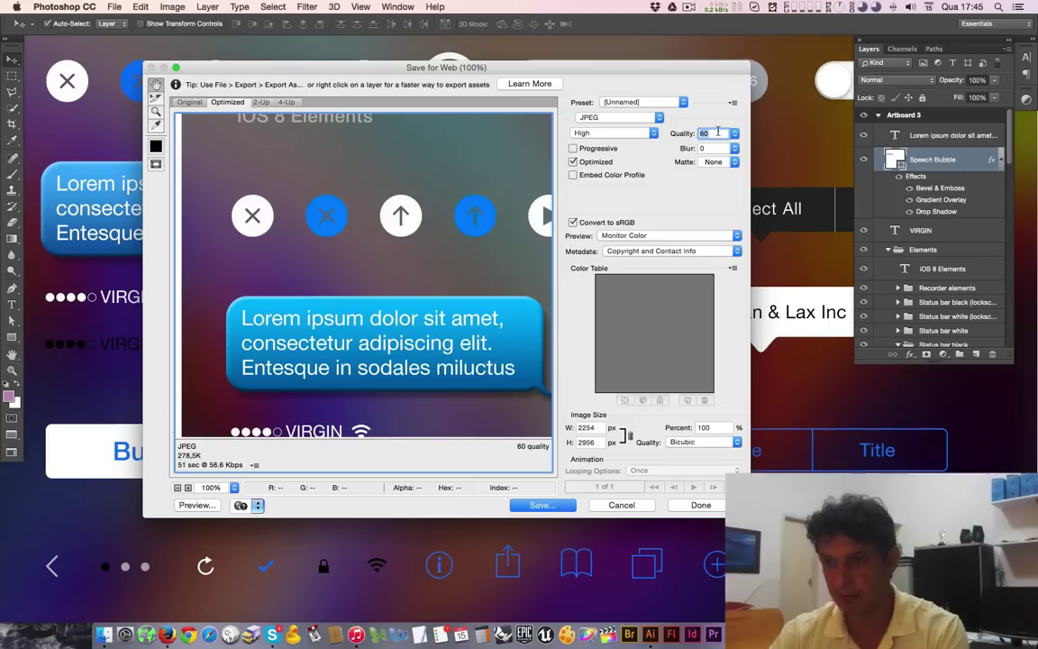
left_click(734, 133)
left_click_drag(735, 144, 737, 146)
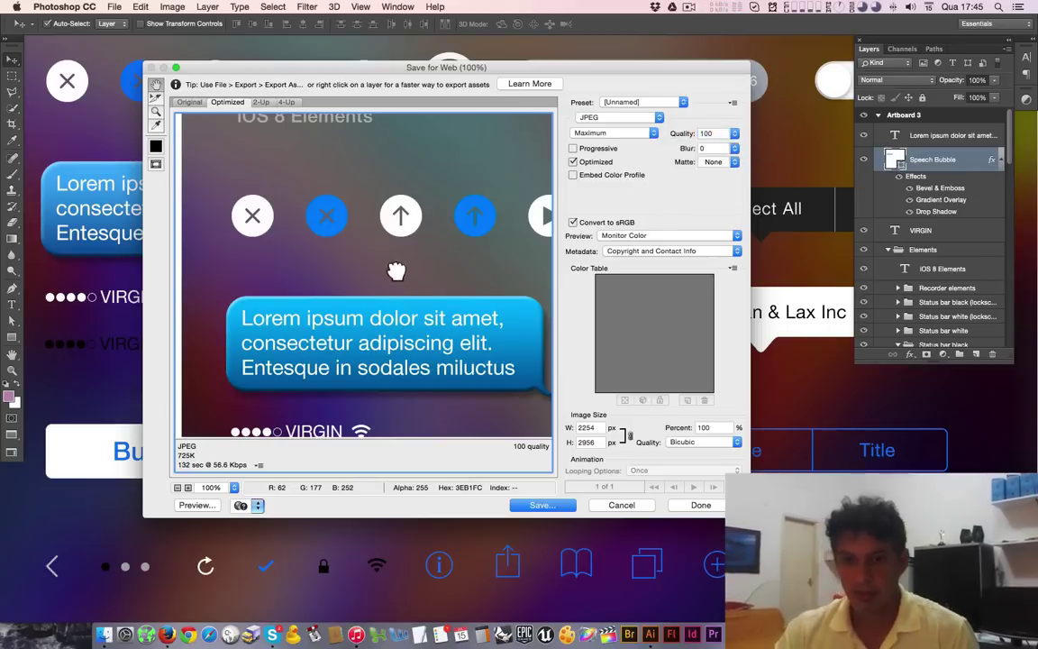
Pan the preview to the play button and button copy, then cancel without saving
left_click_drag(406, 315, 406, 272)
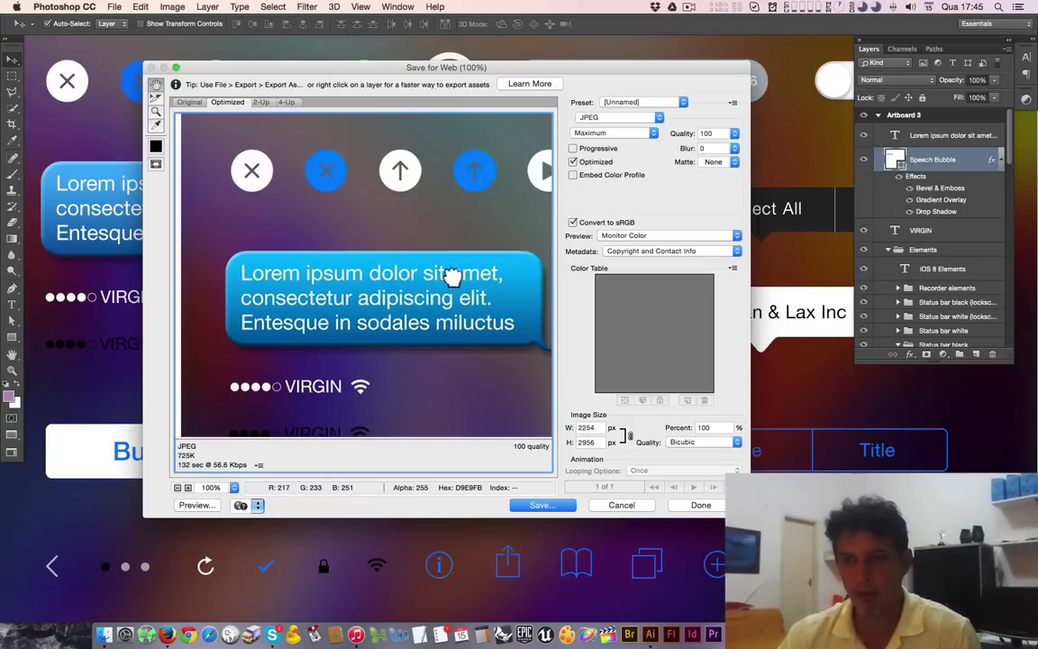
left_click_drag(438, 261, 416, 244)
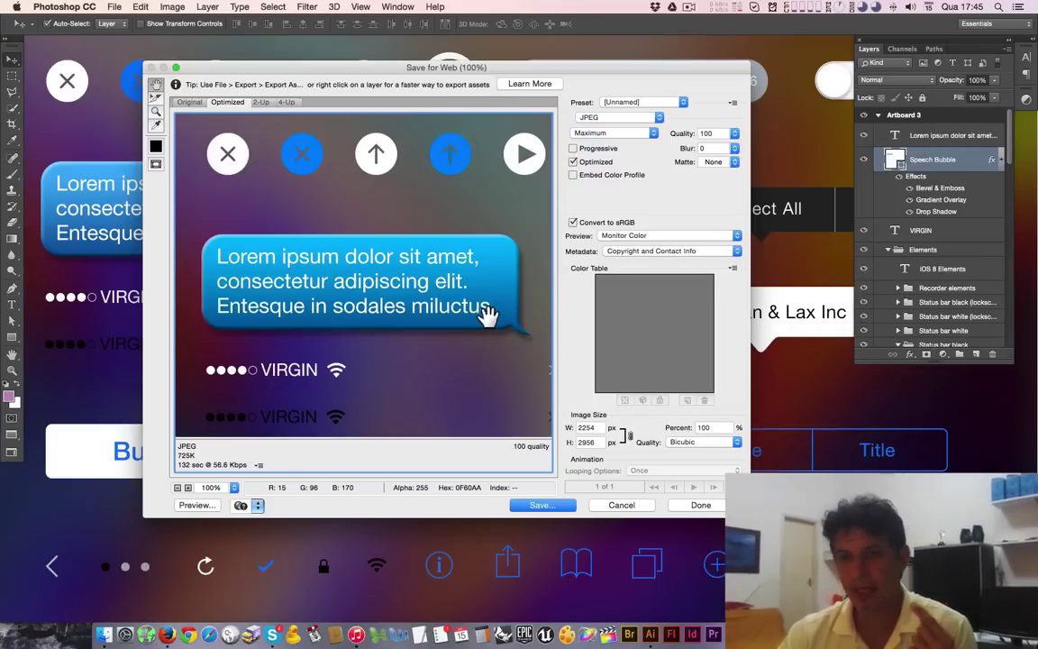
left_click_drag(511, 317, 506, 212)
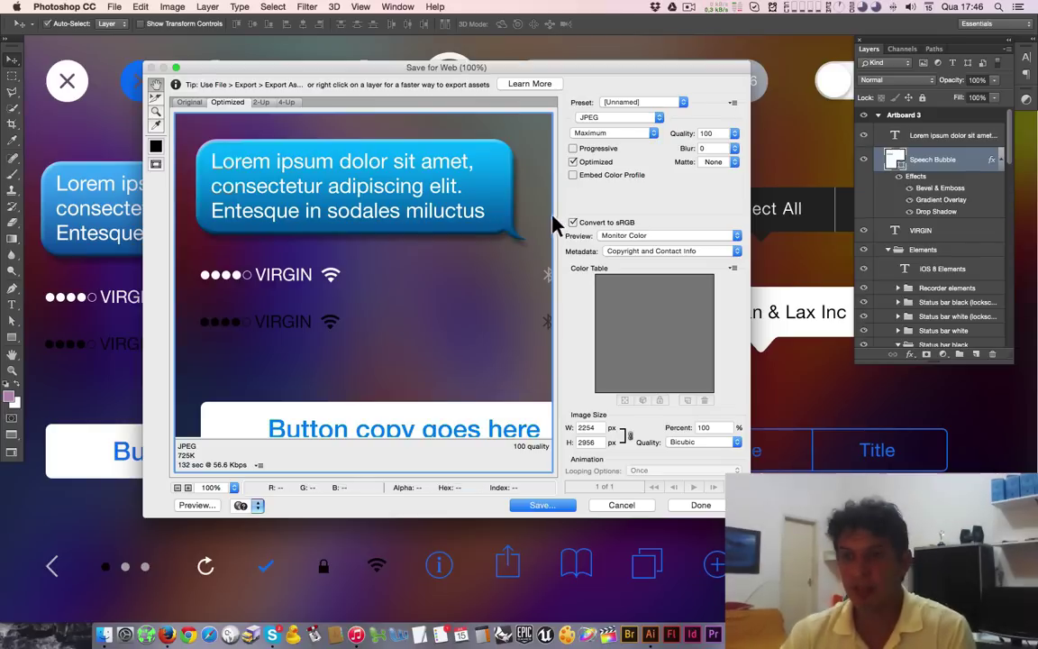
left_click(636, 507)
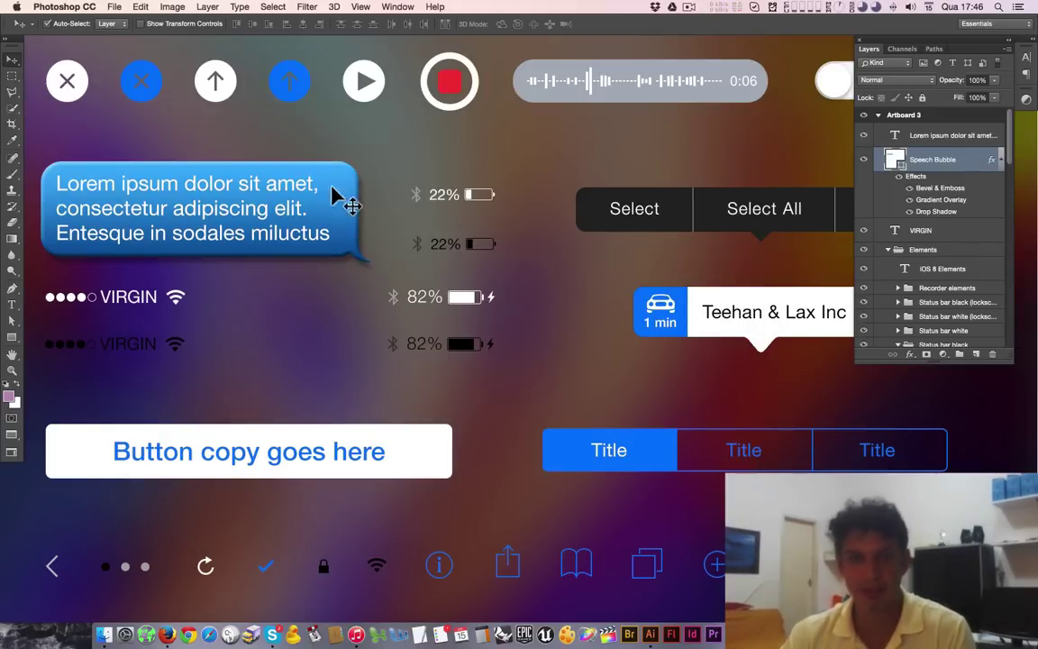
left_click(114, 6)
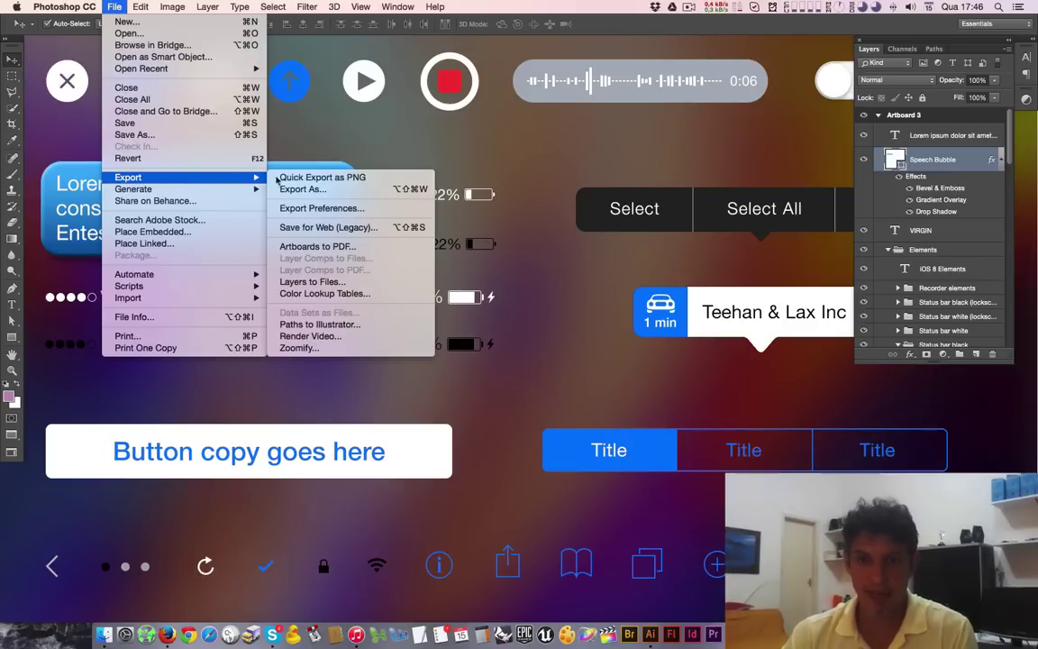
mouse_move(128, 177)
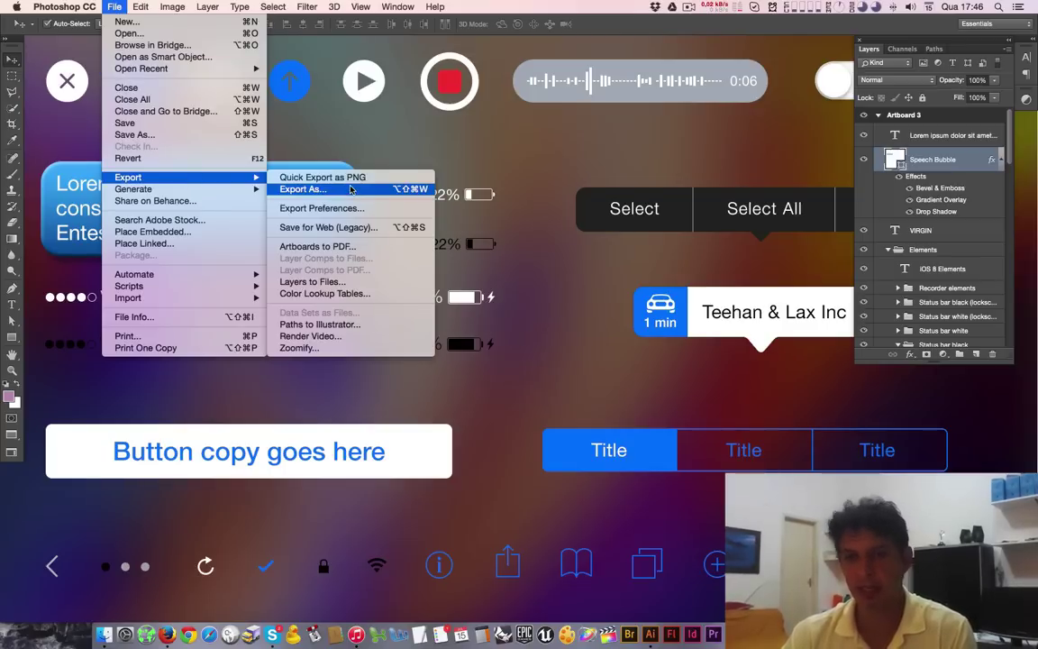
left_click(351, 189)
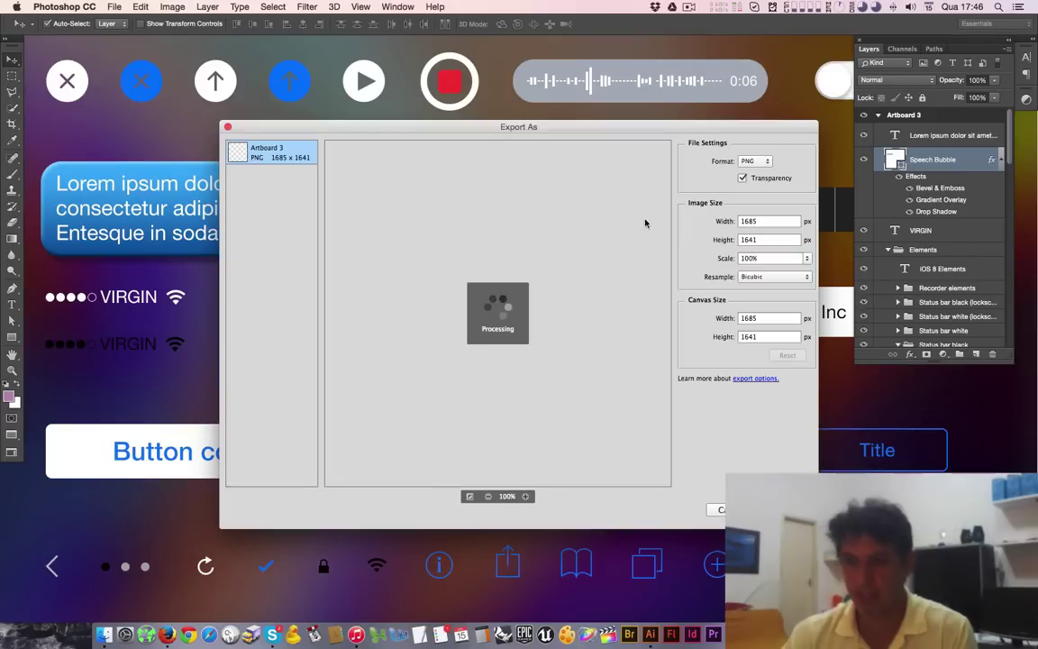
left_click(755, 160)
left_click(751, 173)
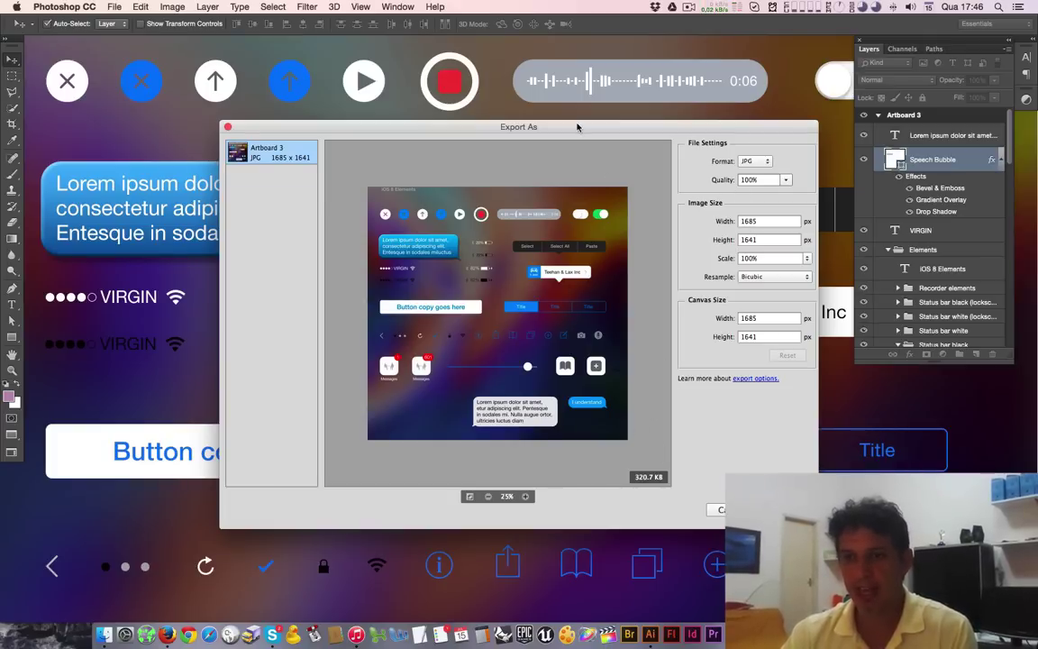
left_click_drag(578, 127, 565, 126)
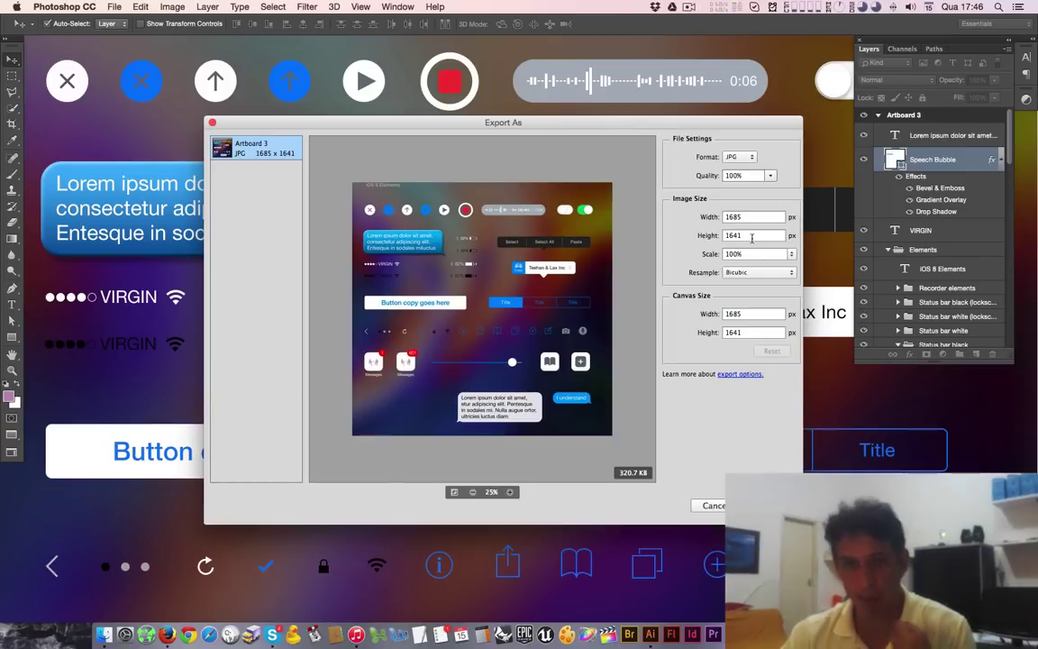
left_click_drag(759, 175, 719, 175)
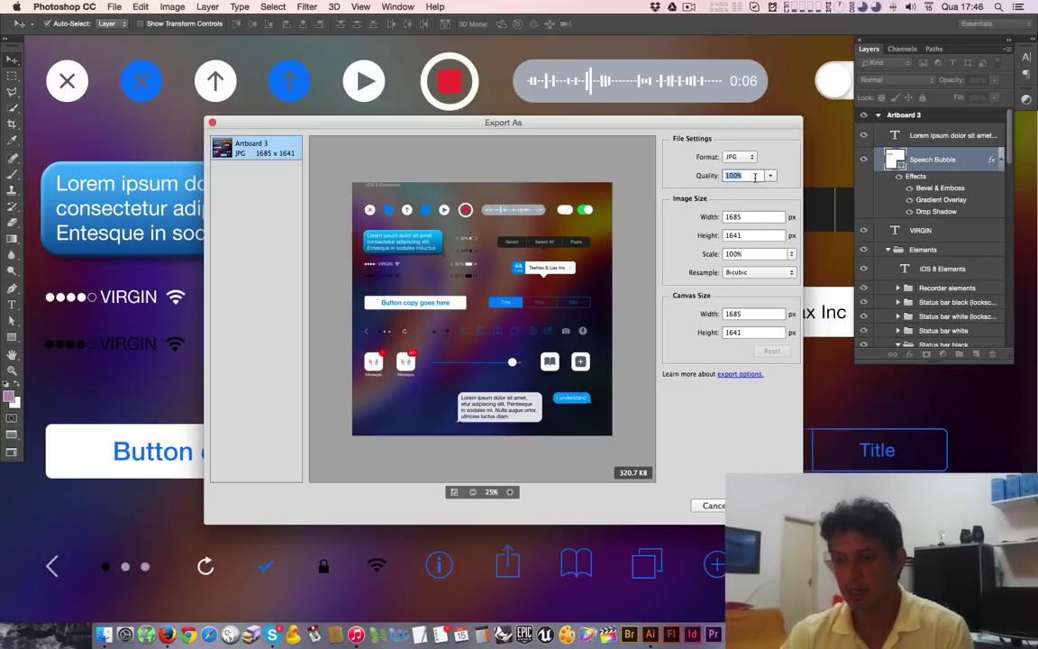
type("50")
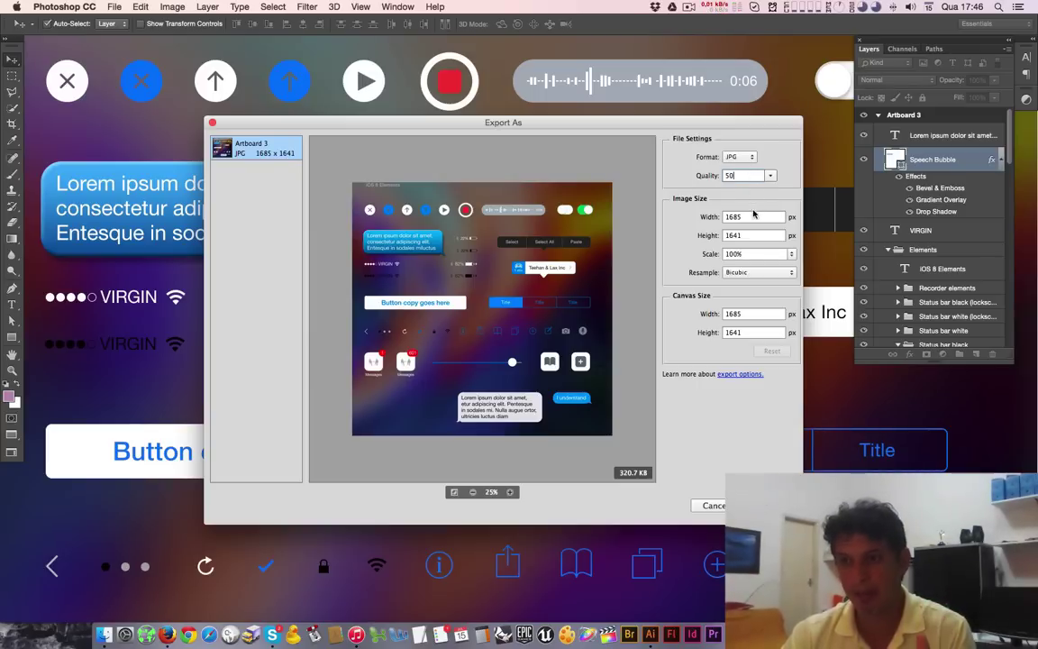
left_click(754, 217)
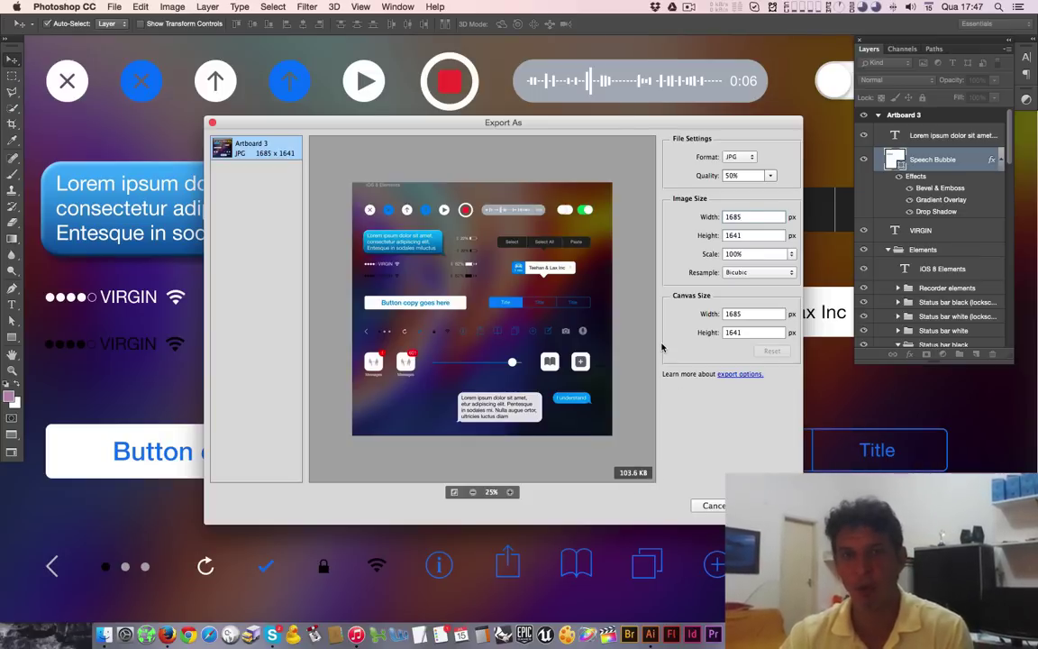
left_click(710, 505)
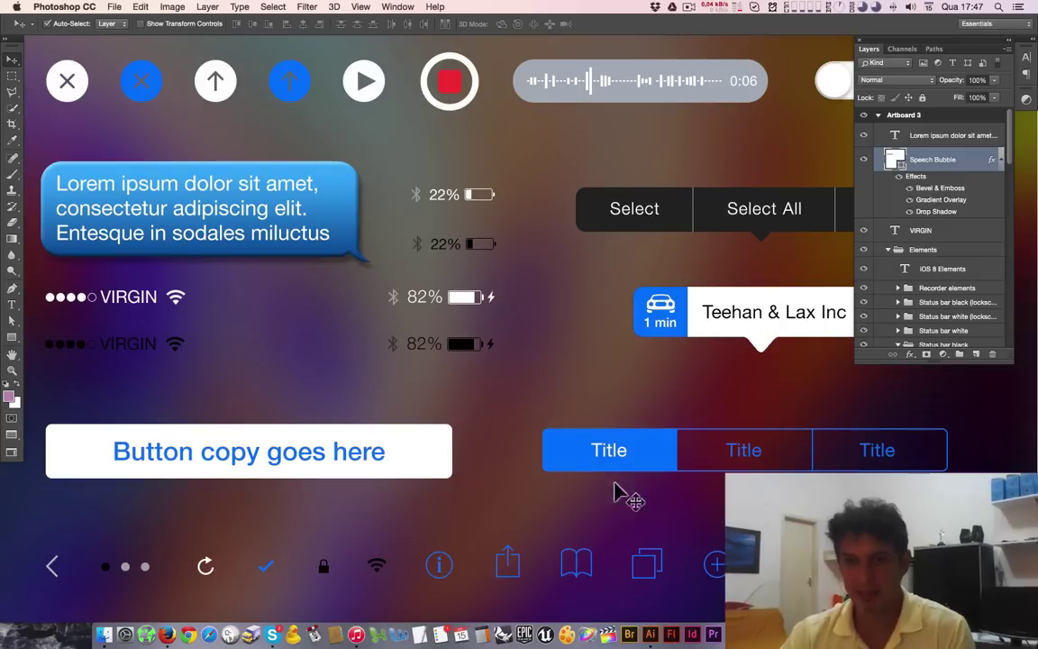